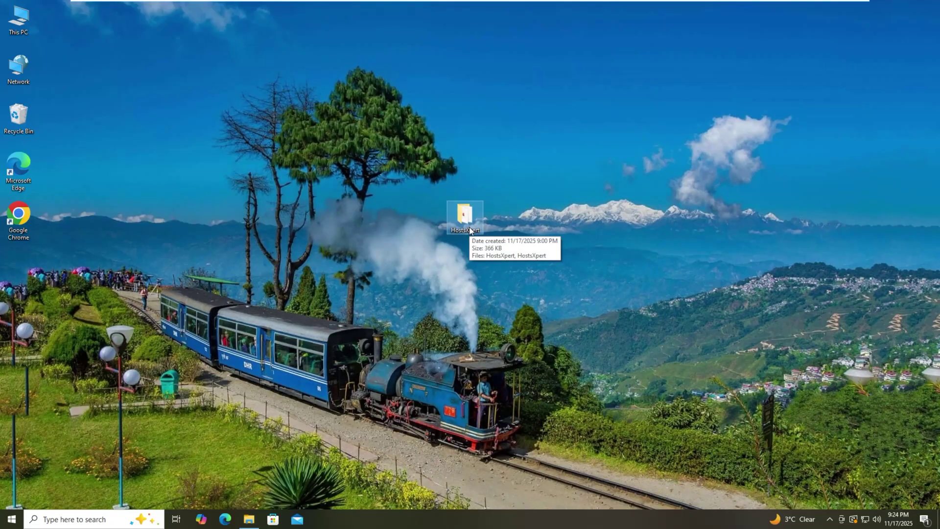
Open the HostsXpert folder from the desktop and move its window into view
{"action": "double_click", "coordinate": [466, 223]}
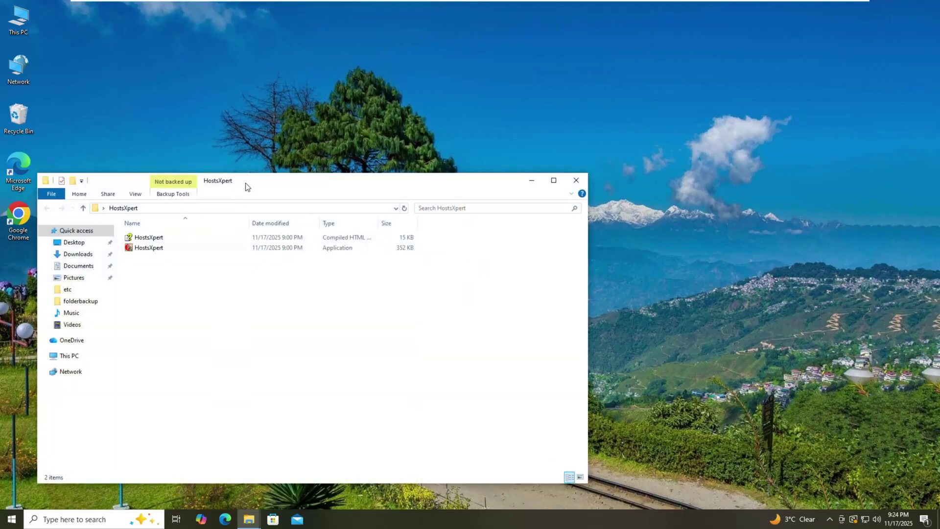
{"action": "left_click_drag", "start_coordinate": [246, 186], "coordinate": [353, 87]}
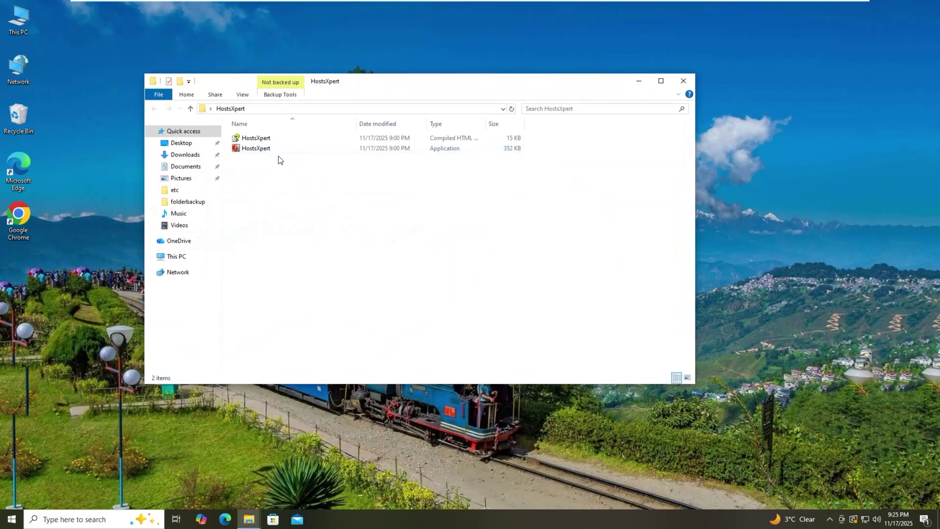
Close the HostsXpert window and search Google for honda.com instead of facebook.com
{"action": "left_click", "coordinate": [683, 80]}
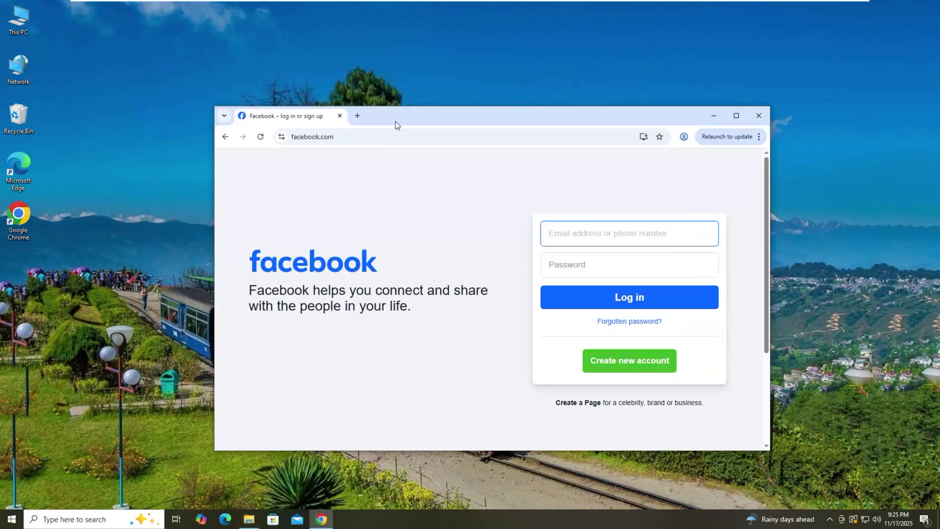
{"action": "left_click_drag", "start_coordinate": [395, 121], "coordinate": [325, 106]}
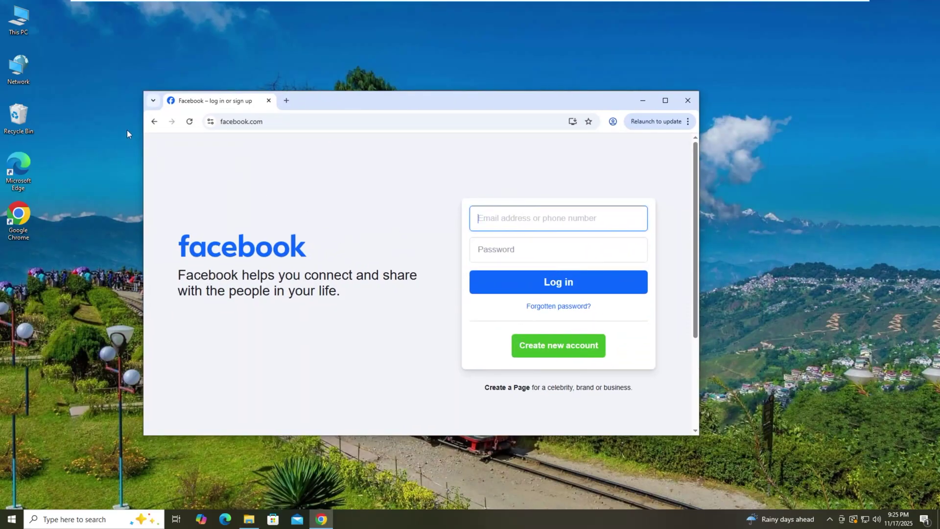
{"action": "left_click", "coordinate": [154, 121]}
{"action": "key", "text": "ctrl+a"}
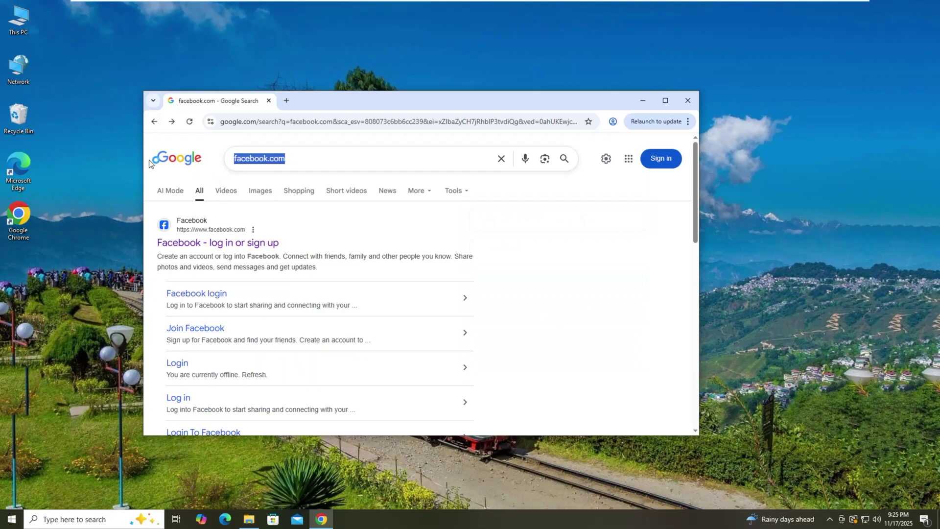
{"action": "key", "text": "BackSpace"}
{"action": "type", "text": "ho"}
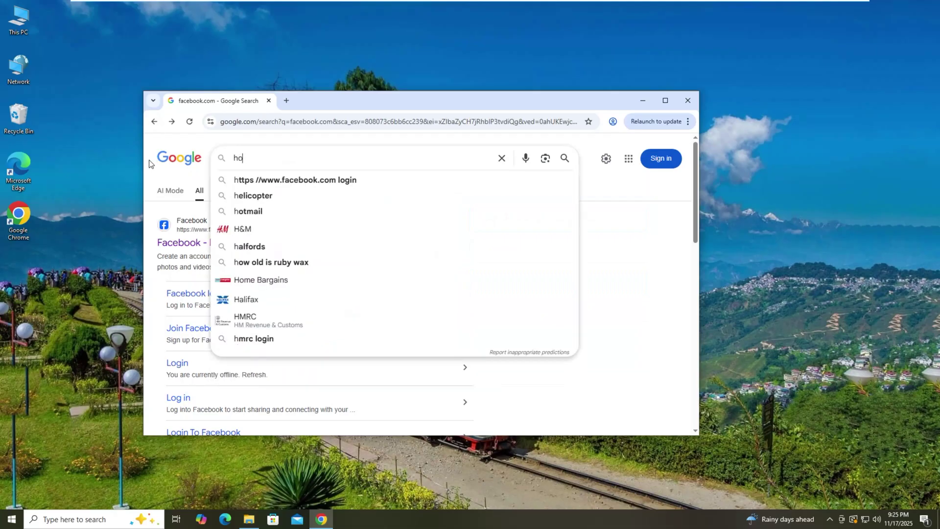
{"action": "type", "text": "nda.com"}
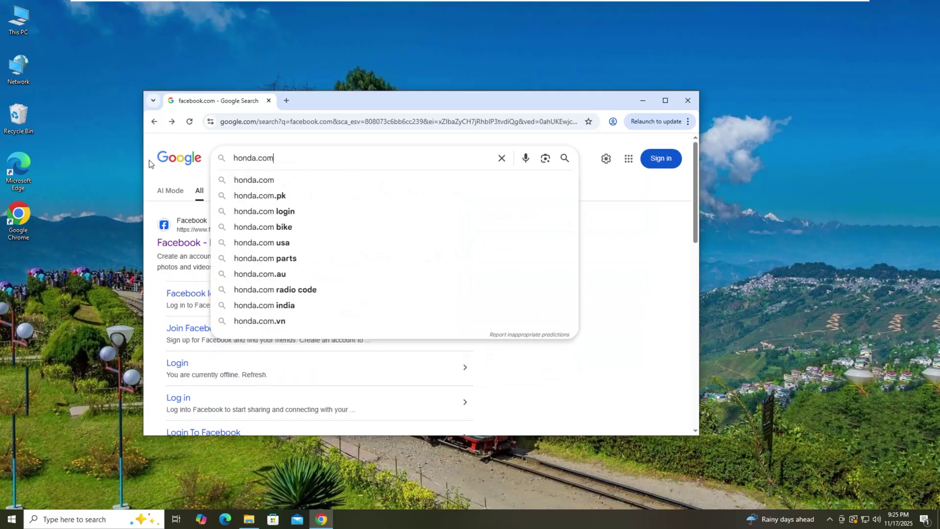
{"action": "key", "text": "Return"}
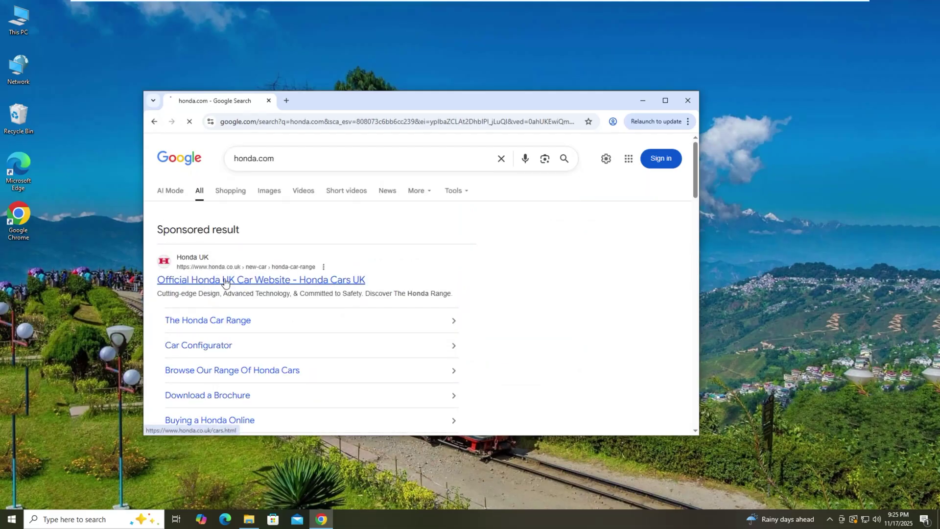
Open the Official Honda UK Car Website, dismiss its cookie notice, and return to the results
{"action": "left_click", "coordinate": [223, 280]}
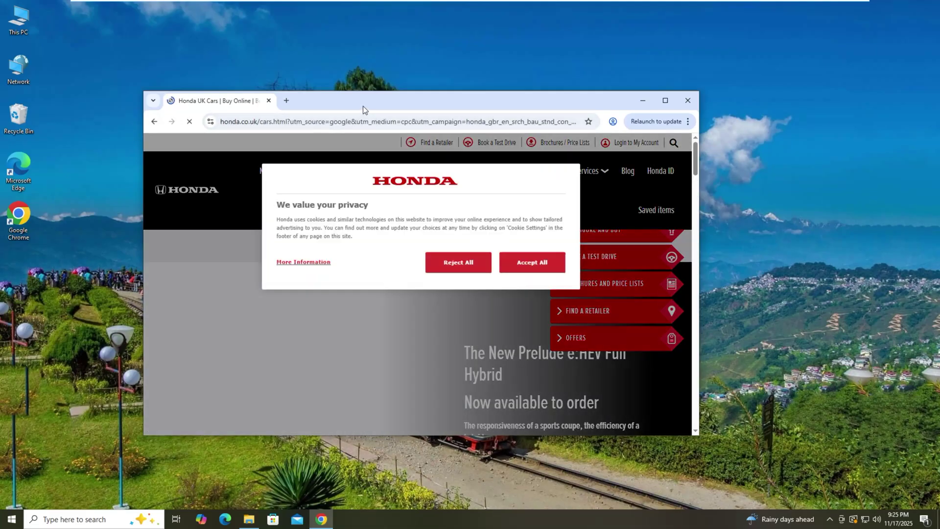
{"action": "left_click_drag", "start_coordinate": [363, 106], "coordinate": [378, 89]}
{"action": "left_click", "coordinate": [534, 247]}
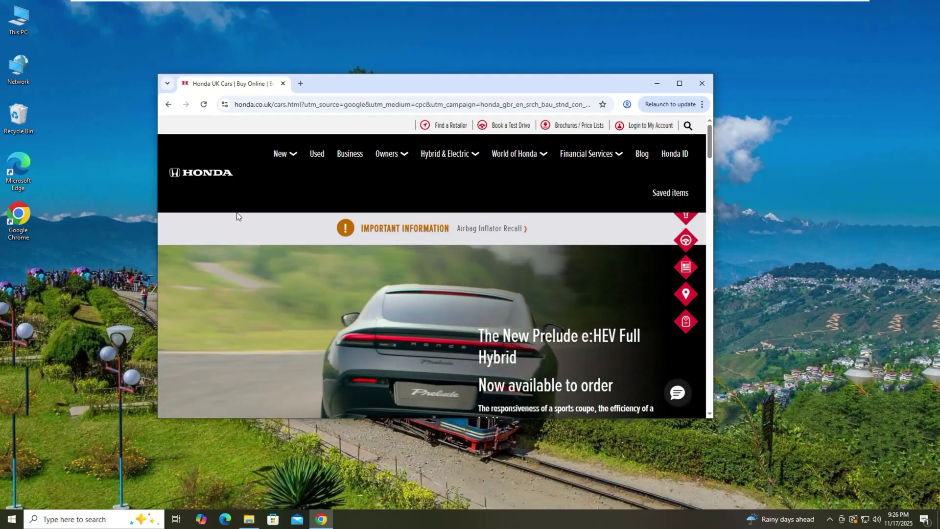
{"action": "key", "text": "alt+Left"}
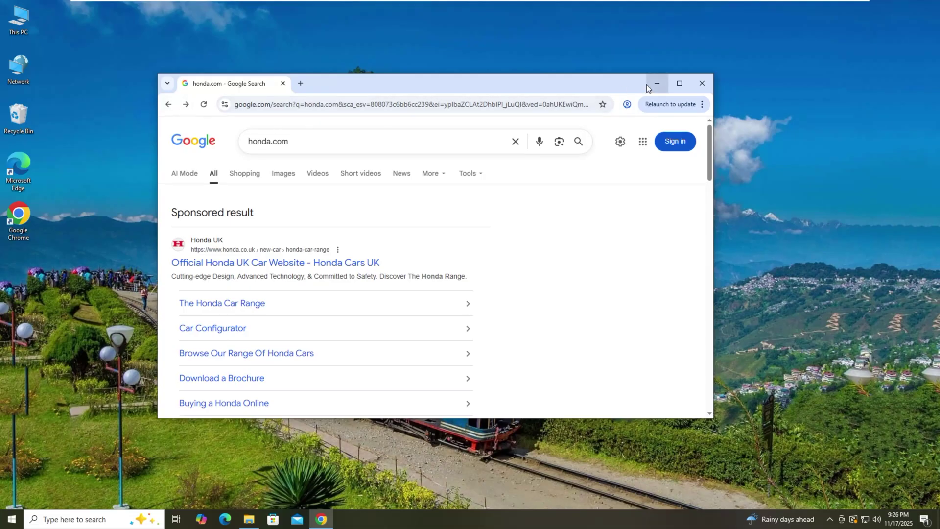
Bring File Explorer forward and open This PC > Local Disk (C:) > Windows
{"action": "key", "text": "alt+Tab"}
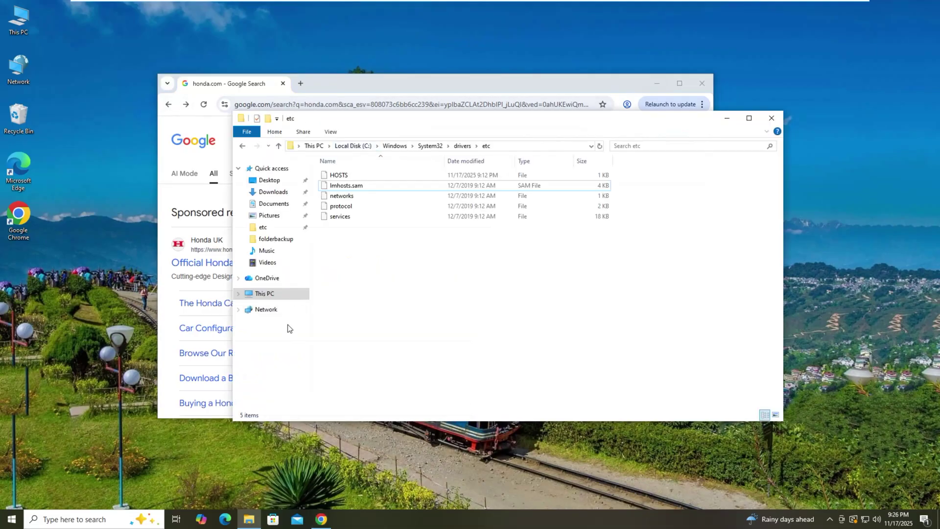
{"action": "left_click", "coordinate": [280, 295]}
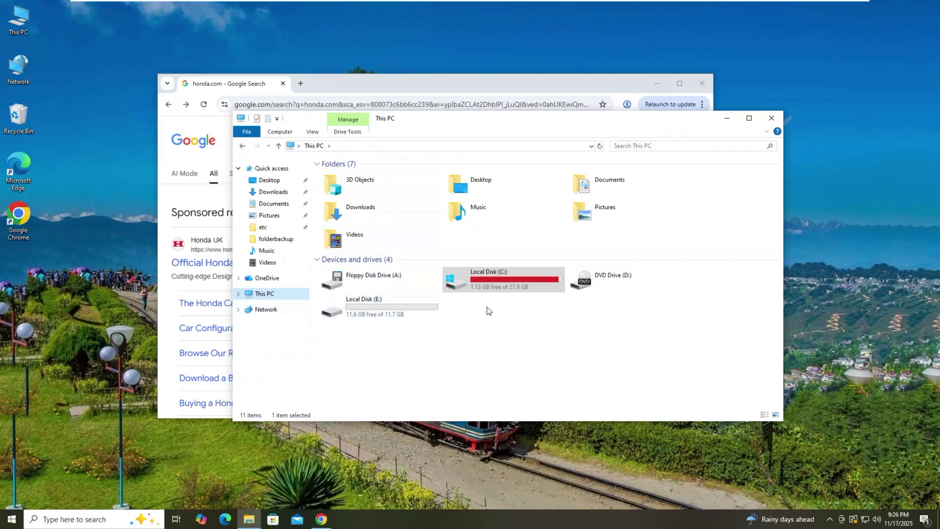
{"action": "double_click", "coordinate": [491, 285]}
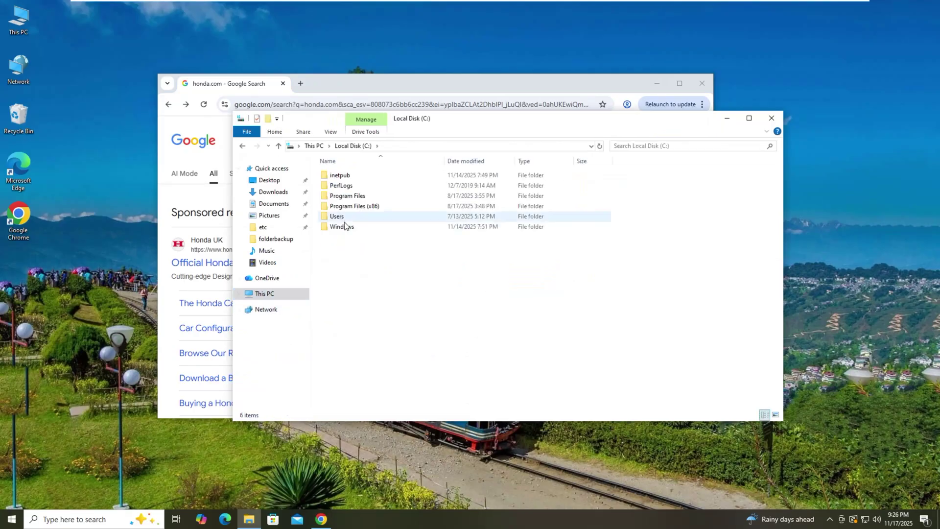
{"action": "double_click", "coordinate": [355, 227]}
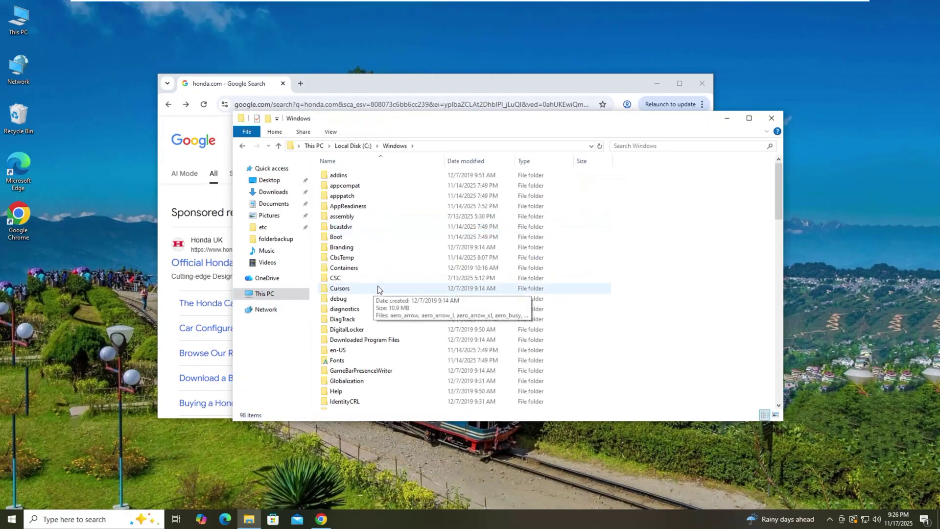
Go into System32 > drivers > etc and reposition the folder window
{"action": "scroll", "coordinate": [423, 343], "scroll_direction": "down", "scroll_amount": 6}
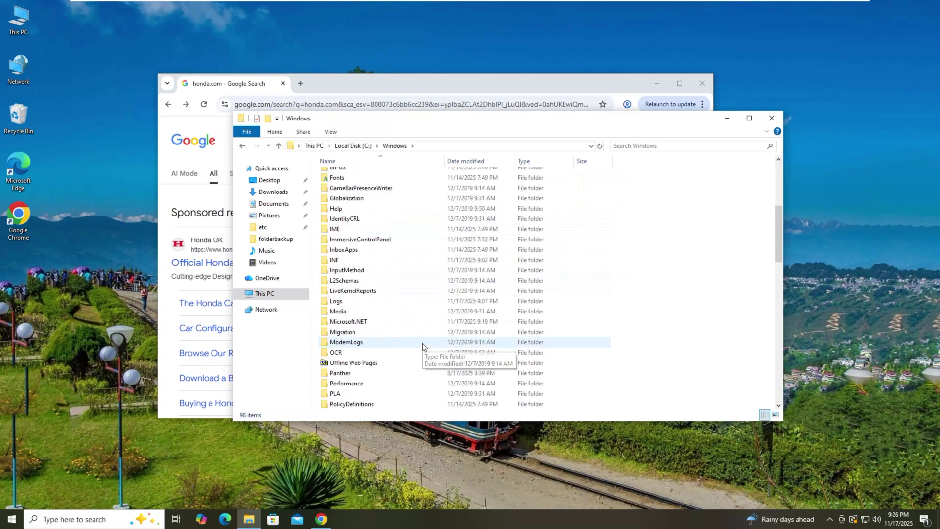
{"action": "scroll", "coordinate": [423, 343], "scroll_direction": "up", "scroll_amount": 5}
{"action": "scroll", "coordinate": [423, 343], "scroll_direction": "down", "scroll_amount": 16}
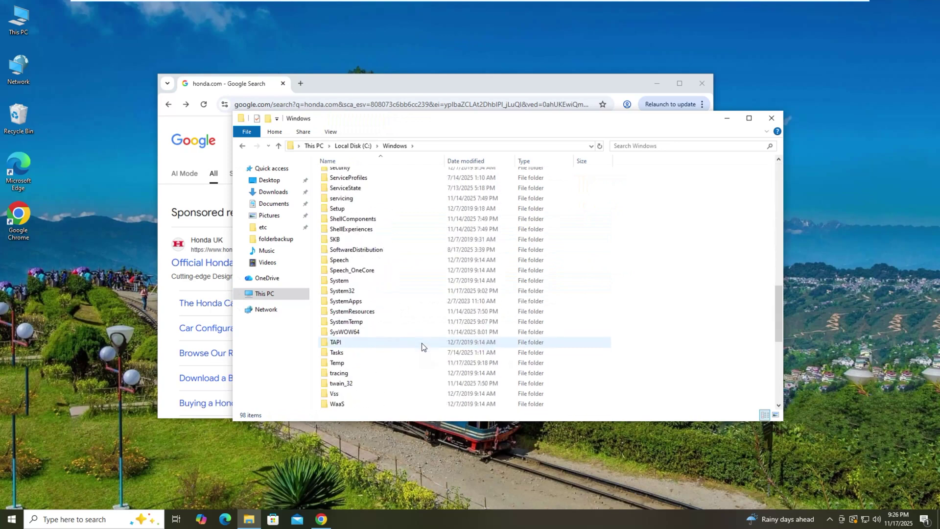
{"action": "double_click", "coordinate": [363, 290]}
{"action": "scroll", "coordinate": [389, 355], "scroll_direction": "down", "scroll_amount": 10}
{"action": "scroll", "coordinate": [389, 352], "scroll_direction": "up", "scroll_amount": 12}
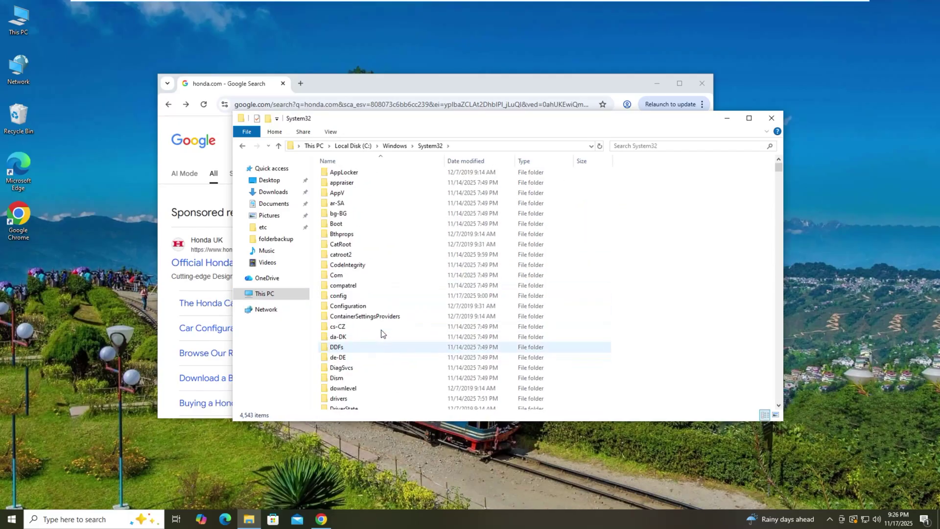
{"action": "scroll", "coordinate": [360, 309], "scroll_direction": "down", "scroll_amount": 4}
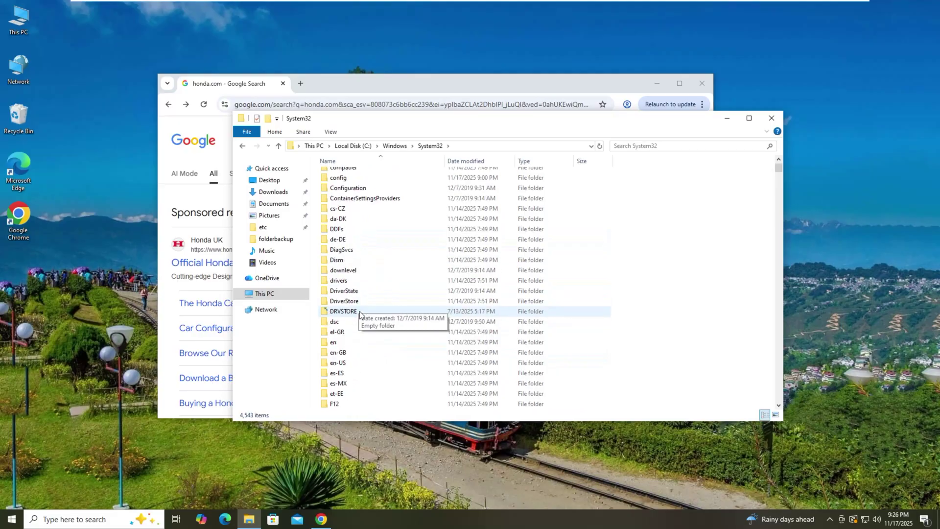
{"action": "double_click", "coordinate": [366, 280]}
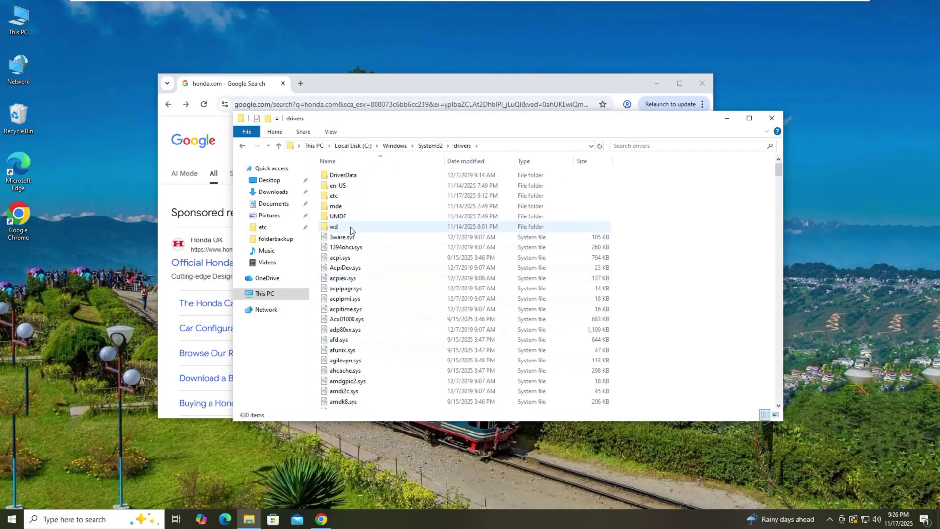
{"action": "double_click", "coordinate": [354, 198]}
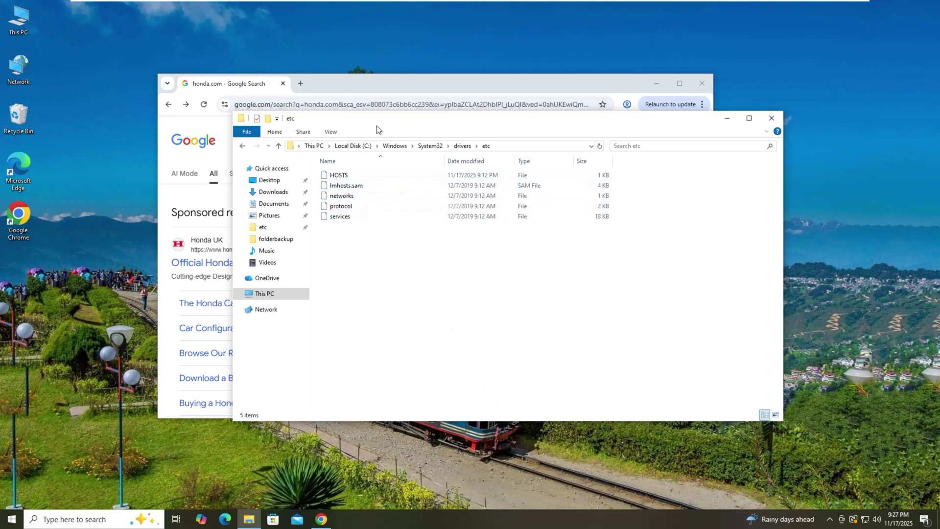
{"action": "left_click_drag", "start_coordinate": [378, 126], "coordinate": [326, 118]}
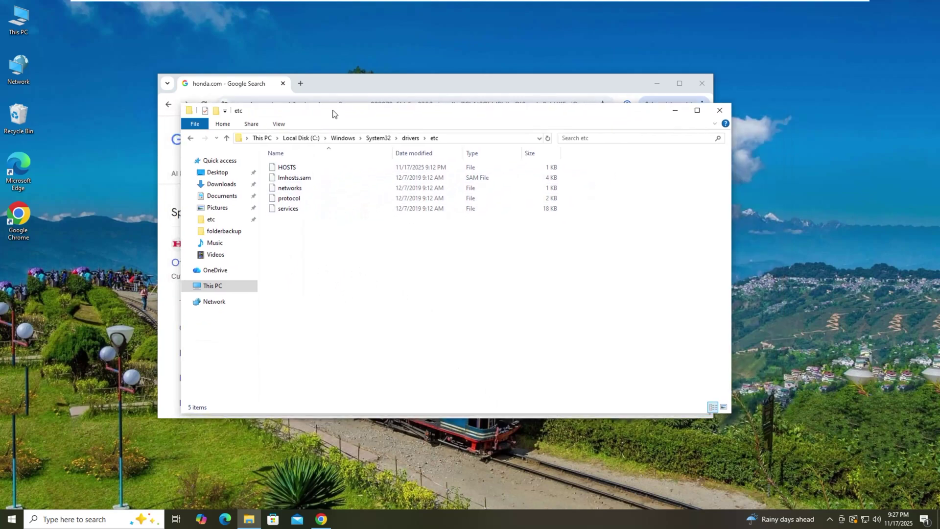
Select the HOSTS file in the etc folder and bring up its context menu
{"action": "left_click", "coordinate": [315, 168]}
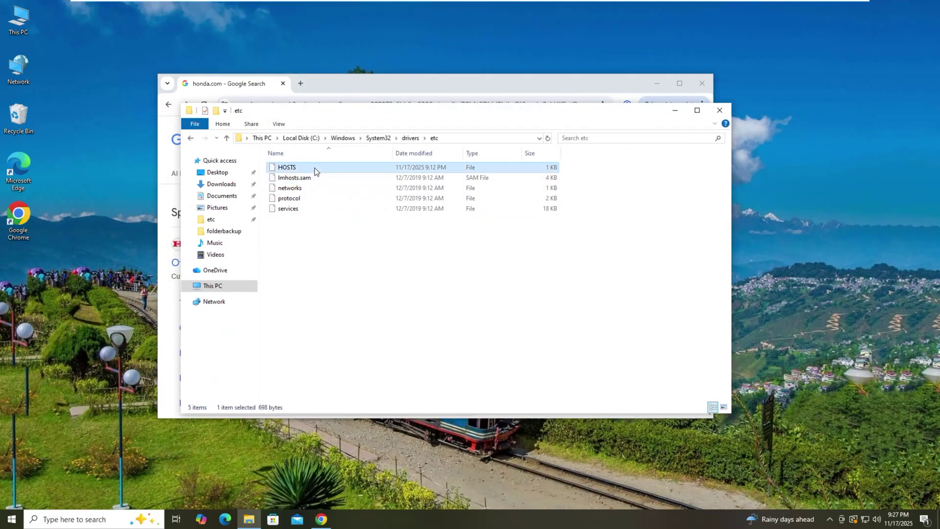
{"action": "right_click", "coordinate": [315, 168]}
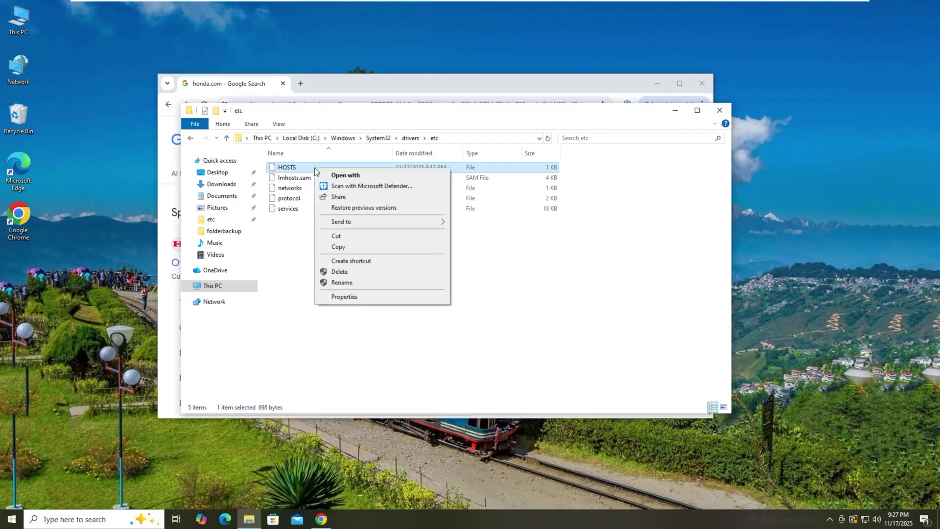
{"action": "left_click", "coordinate": [292, 210]}
{"action": "left_click", "coordinate": [303, 169]}
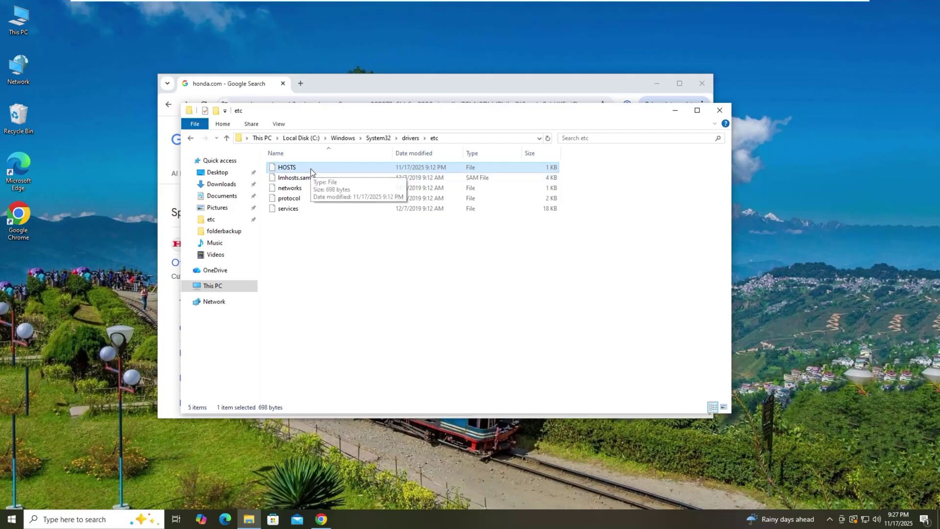
{"action": "right_click", "coordinate": [311, 168]}
Open the HOSTS Properties Security tab and view the Users group's permissions
{"action": "left_click", "coordinate": [360, 298]}
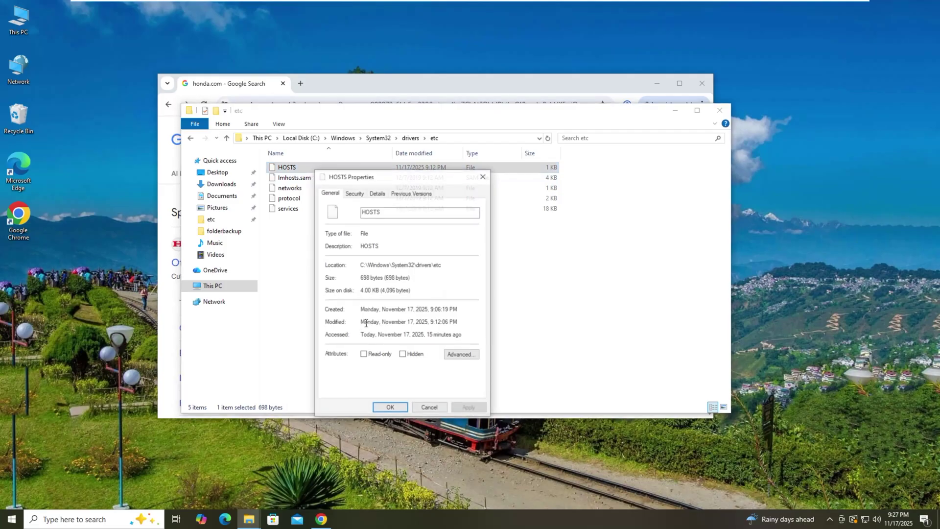
{"action": "left_click_drag", "start_coordinate": [372, 178], "coordinate": [342, 136]}
{"action": "left_click", "coordinate": [304, 163]}
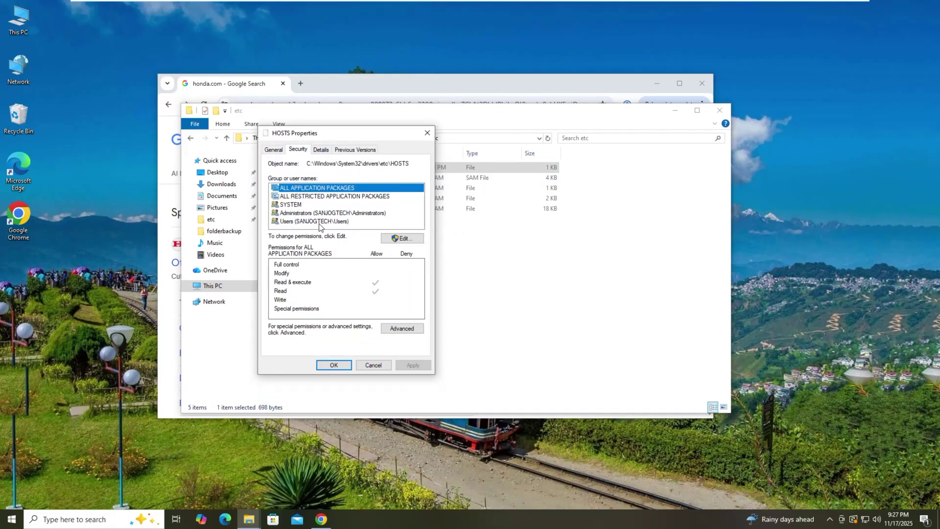
{"action": "left_click", "coordinate": [313, 223]}
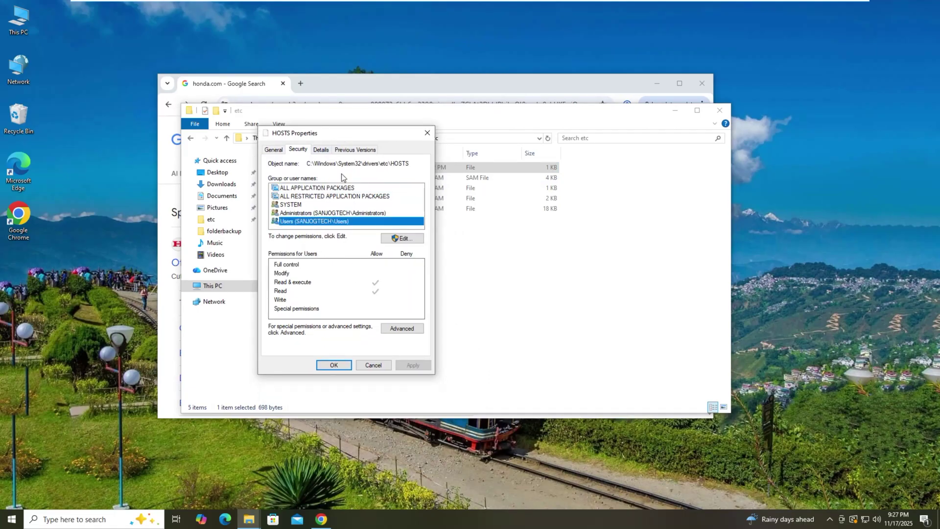
{"action": "left_click_drag", "start_coordinate": [356, 135], "coordinate": [322, 114]}
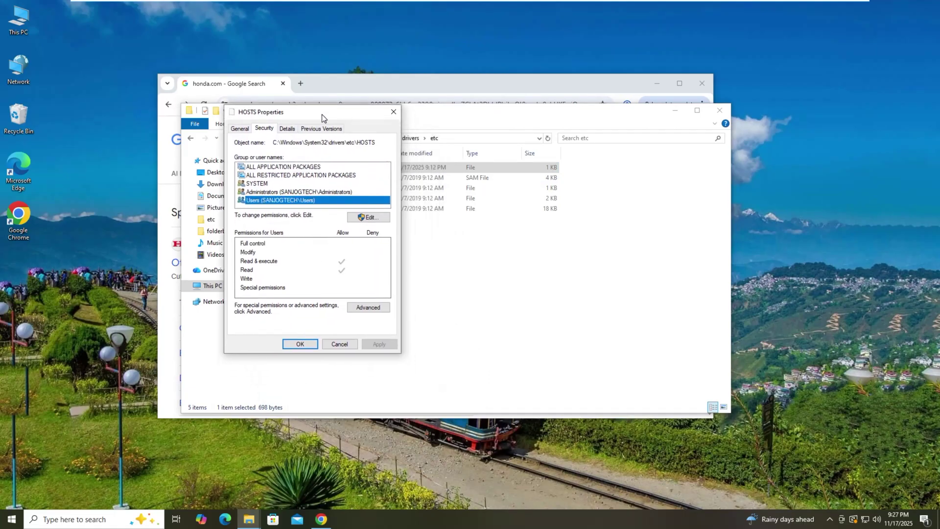
Grant the Users group Full control on HOSTS, accept the warning, and close the dialogs
{"action": "left_click", "coordinate": [363, 218]}
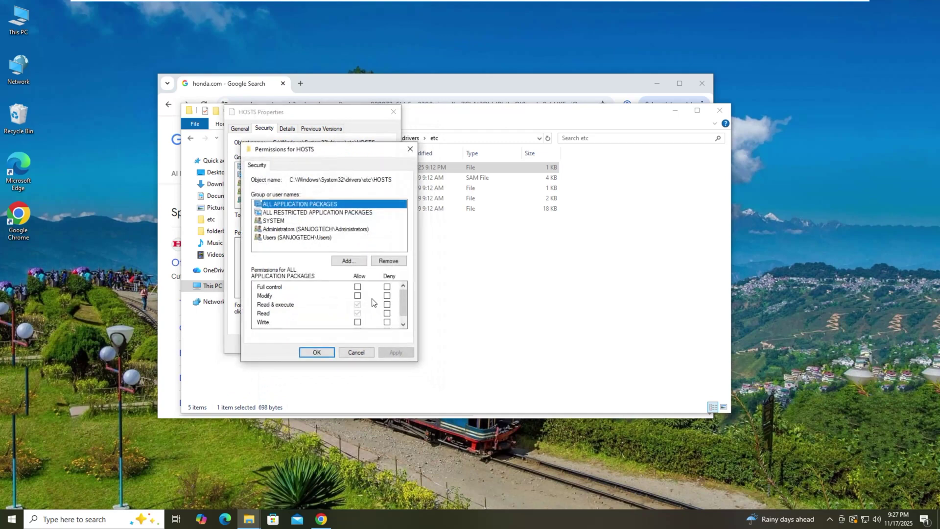
{"action": "left_click", "coordinate": [309, 238]}
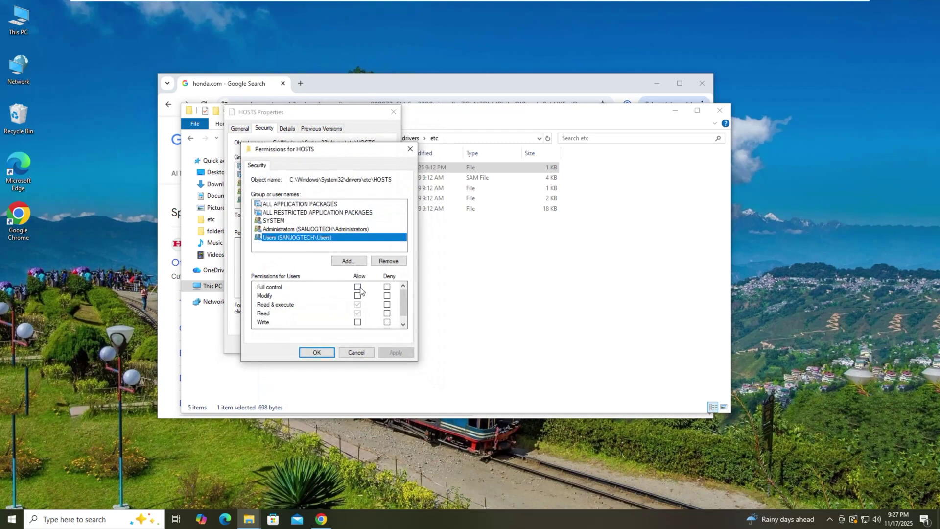
{"action": "left_click", "coordinate": [358, 287]}
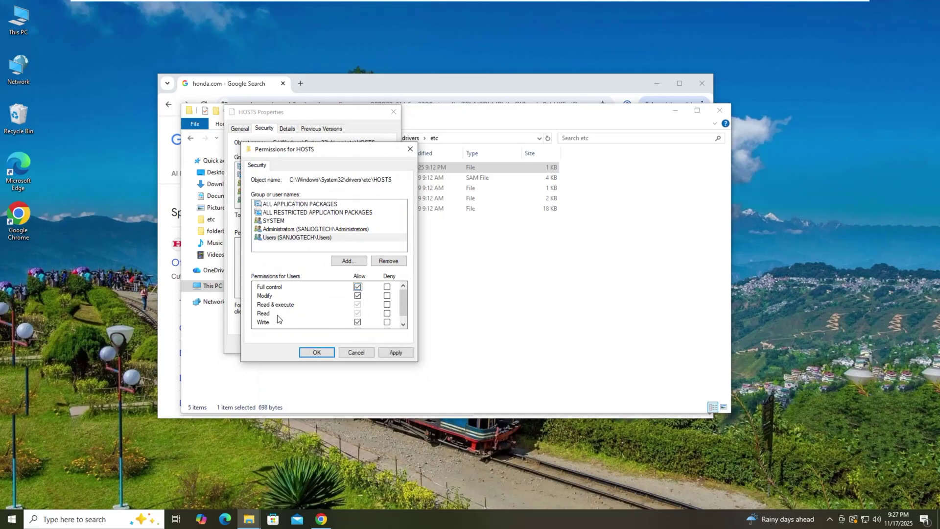
{"action": "left_click", "coordinate": [397, 352]}
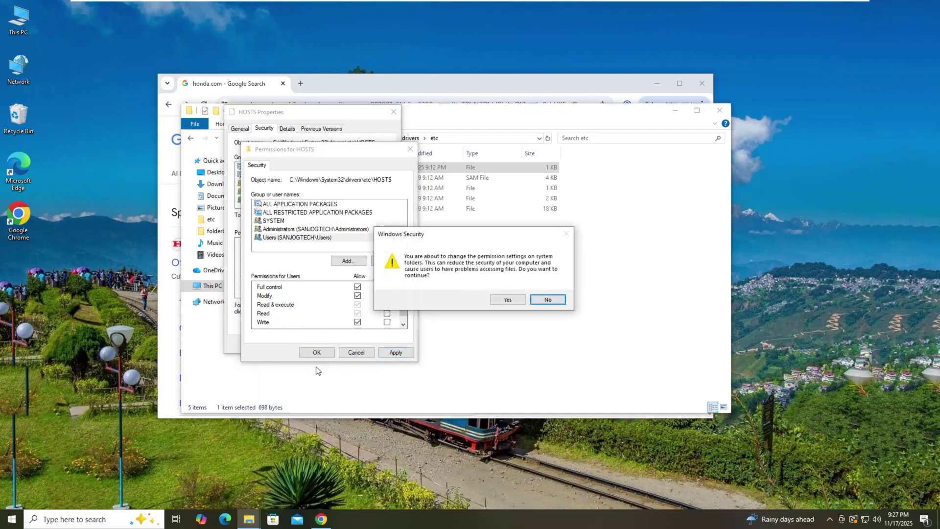
{"action": "left_click", "coordinate": [496, 301]}
{"action": "left_click", "coordinate": [318, 353]}
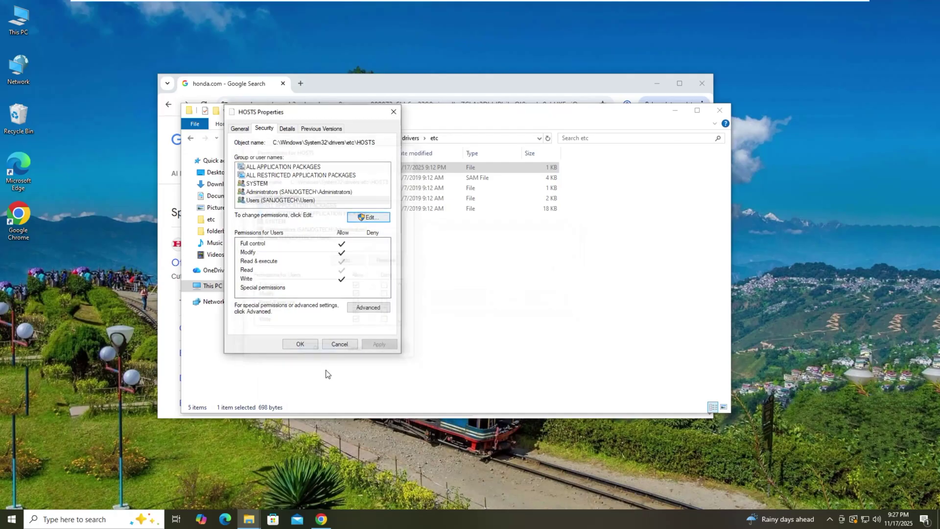
{"action": "left_click", "coordinate": [305, 344]}
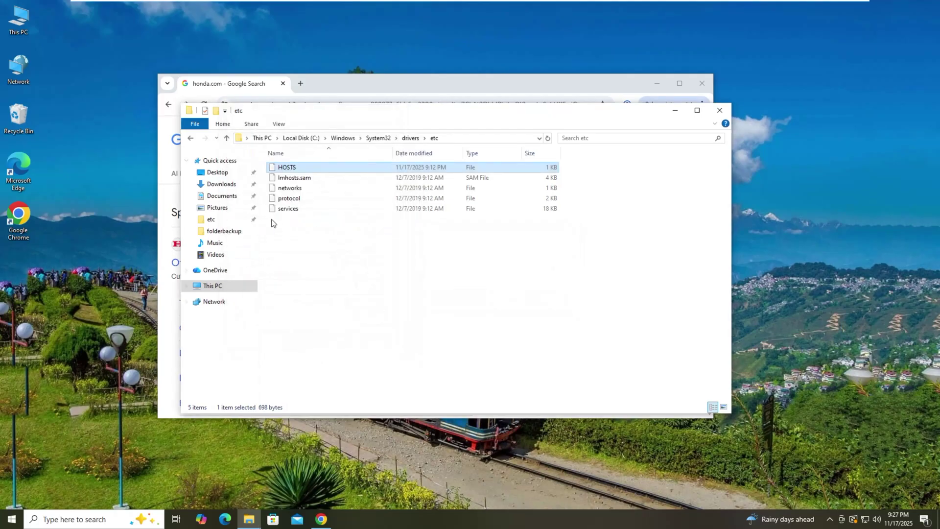
Open the HOSTS file in Notepad through Open with
{"action": "right_click", "coordinate": [311, 167]}
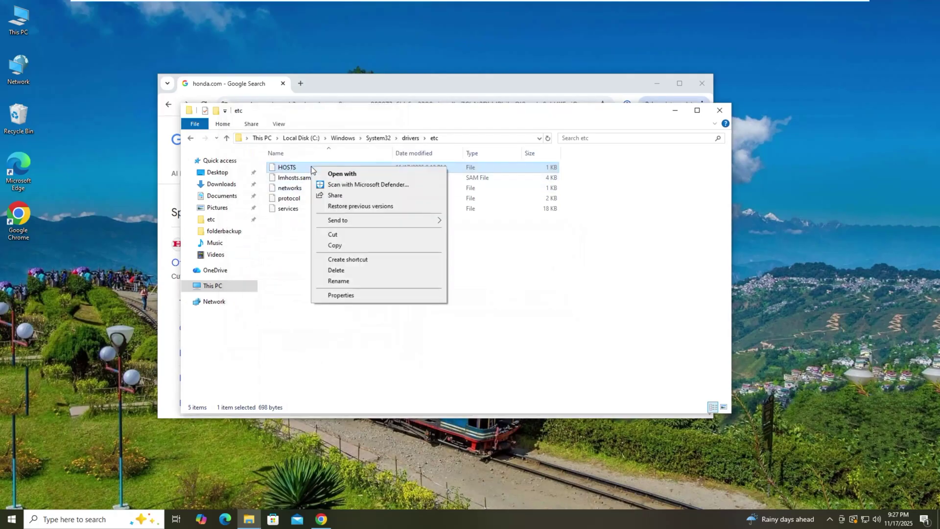
{"action": "left_click", "coordinate": [336, 176]}
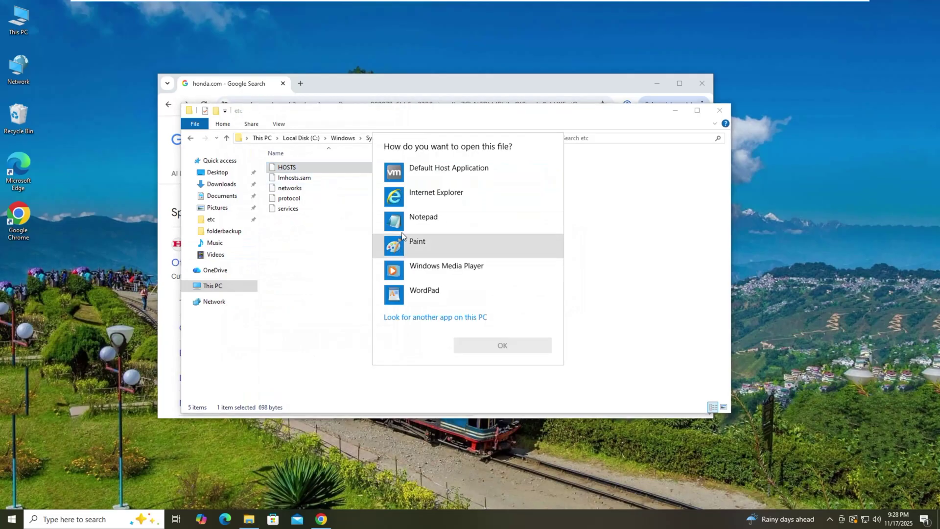
{"action": "left_click", "coordinate": [422, 221]}
{"action": "left_click", "coordinate": [507, 348]}
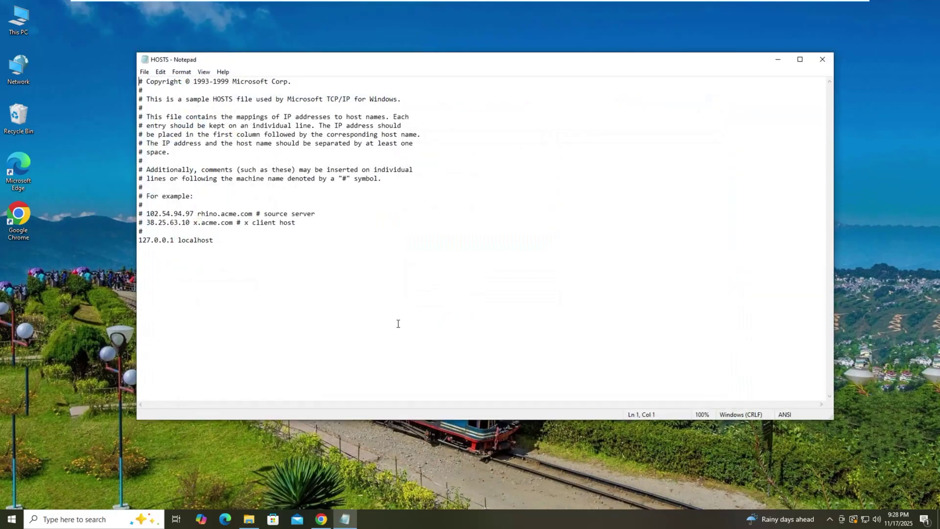
{"action": "left_click_drag", "start_coordinate": [396, 68], "coordinate": [449, 32]}
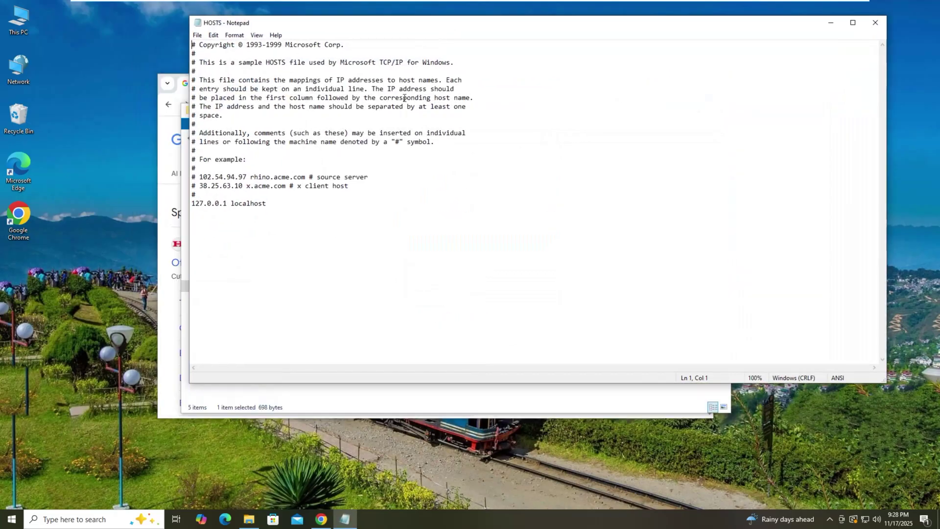
{"action": "left_click", "coordinate": [278, 214]}
{"action": "key", "text": "Return"}
{"action": "type", "text": "127.0.0.0"}
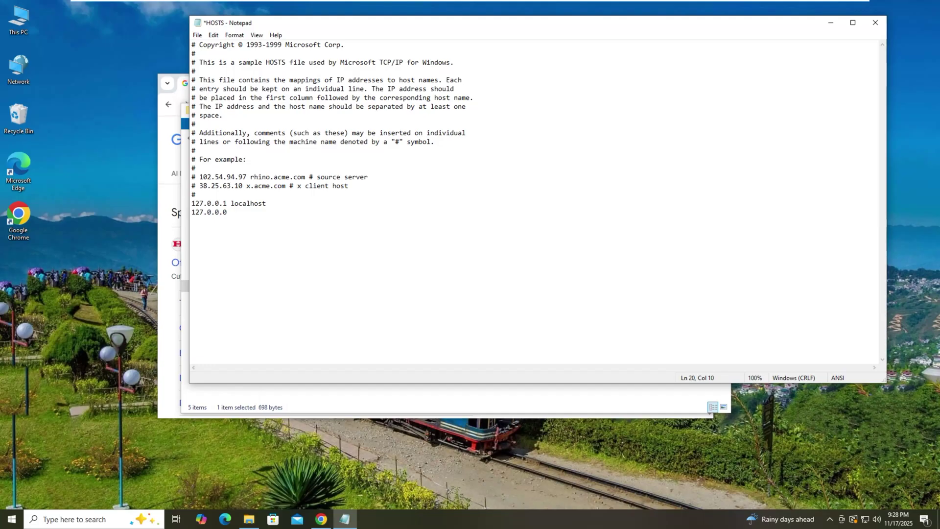
{"action": "key", "text": "BackSpace"}
{"action": "type", "text": ".1"}
{"action": "key", "text": "BackSpace"}
{"action": "key", "text": "BackSpace"}
{"action": "type", "text": "1 www."}
{"action": "type", "text": "face"}
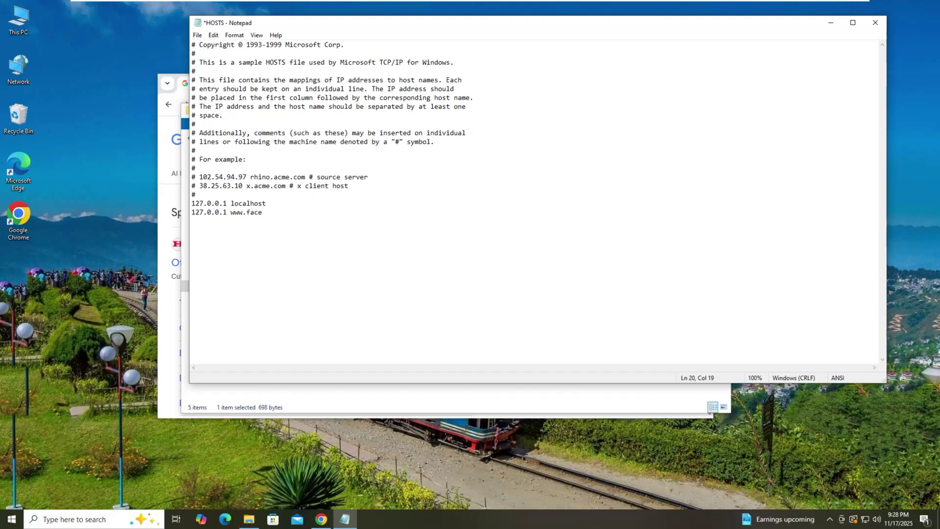
{"action": "type", "text": "book"}
{"action": "type", "text": "0.0.1"}
{"action": "type", "text": " wwww"}
{"action": "type", "text": "honda.com"}
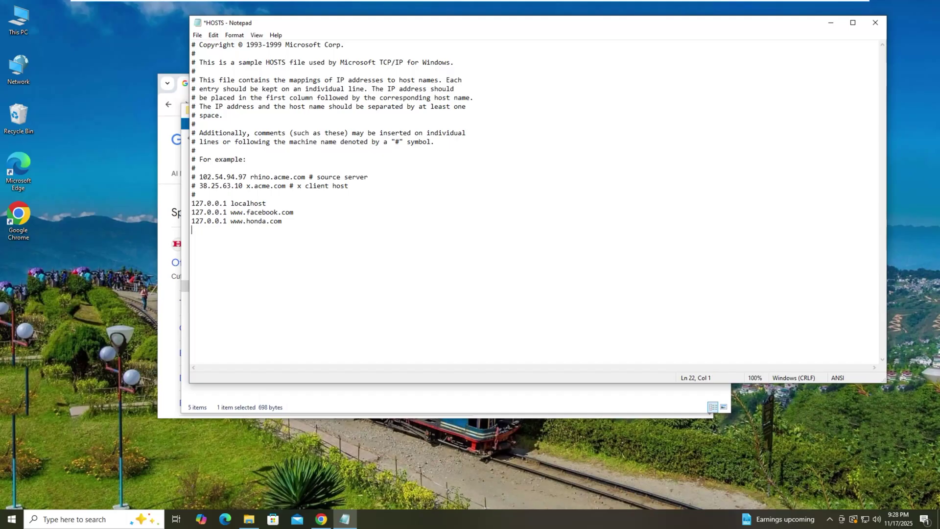
Save the edited HOSTS file in Notepad
{"action": "left_click", "coordinate": [197, 35]}
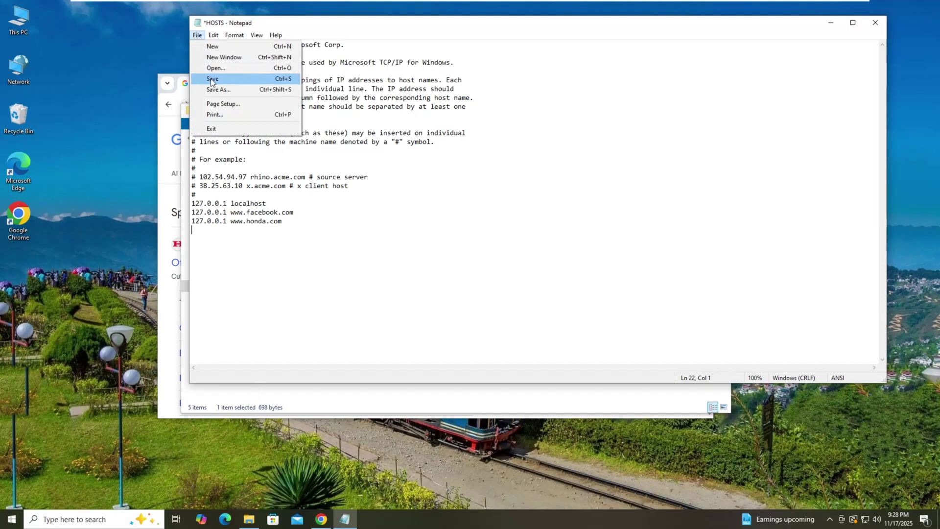
{"action": "left_click", "coordinate": [213, 79]}
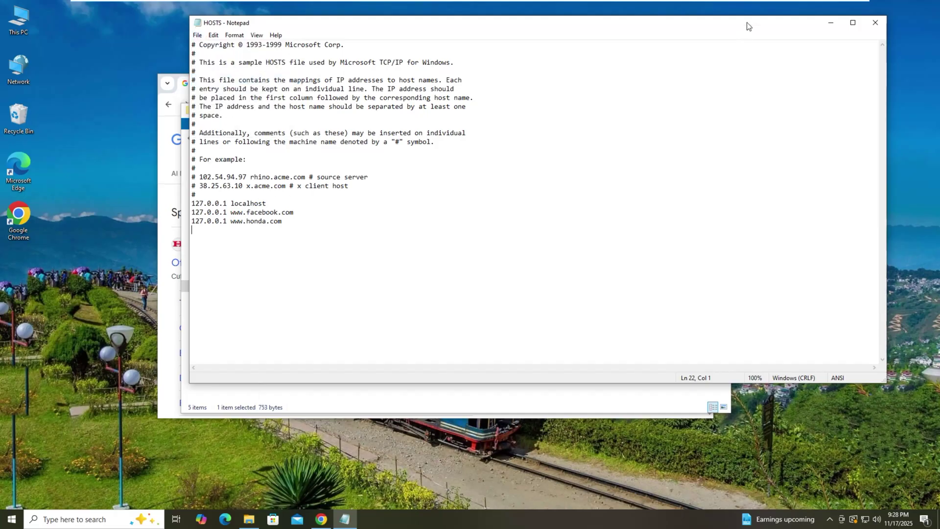
{"action": "left_click_drag", "start_coordinate": [747, 25], "coordinate": [640, 80]}
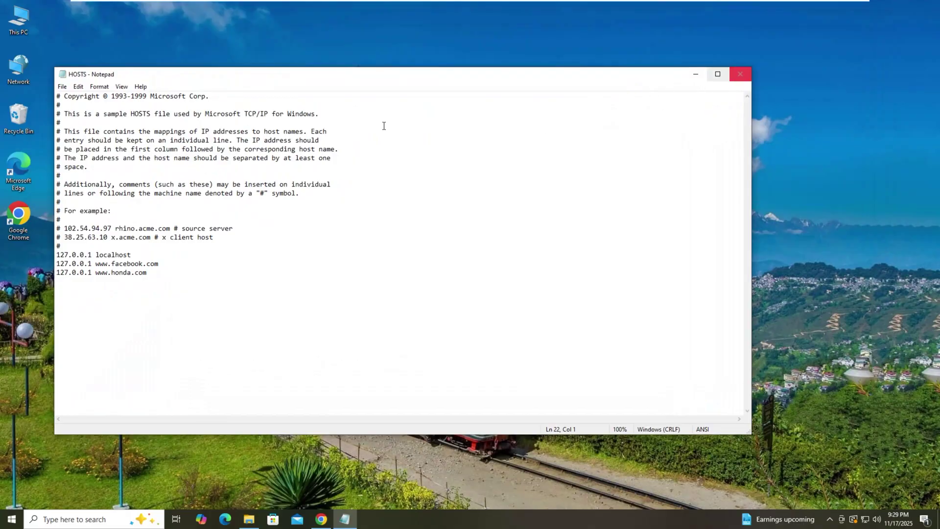
{"action": "left_click", "coordinate": [63, 87]}
{"action": "left_click", "coordinate": [79, 130]}
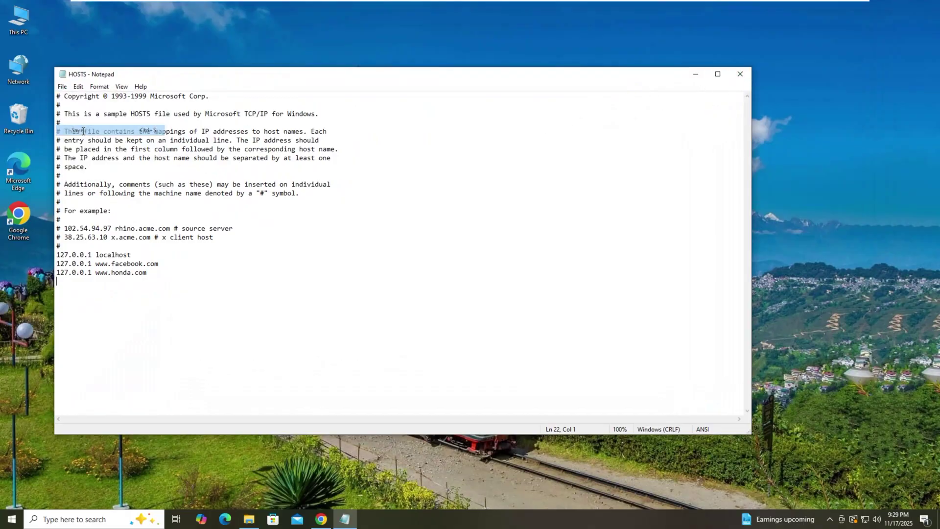
Close Notepad, File Explorer and Chrome
{"action": "left_click", "coordinate": [736, 74]}
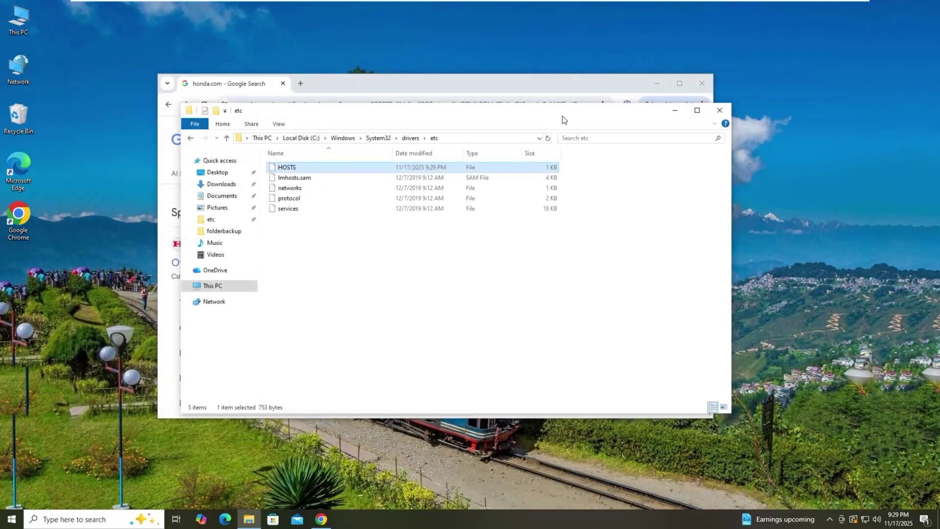
{"action": "left_click", "coordinate": [652, 117]}
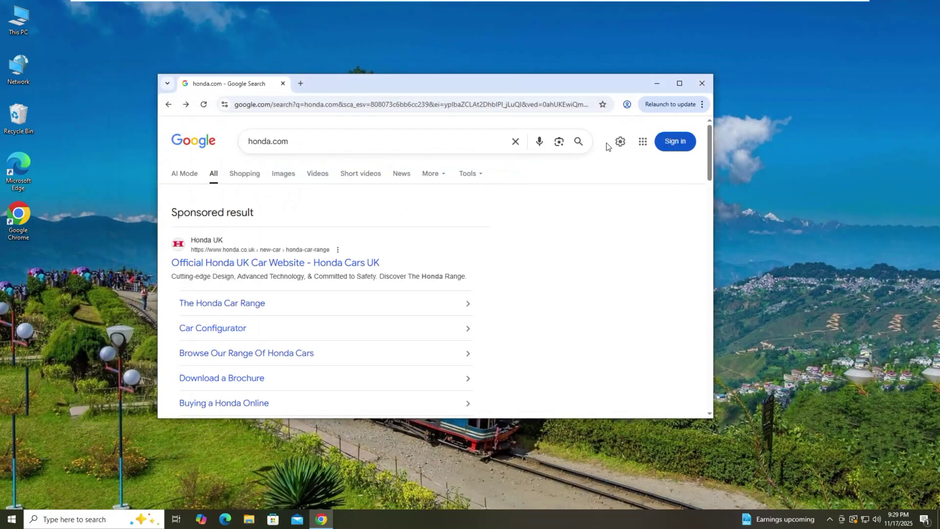
{"action": "left_click", "coordinate": [701, 84]}
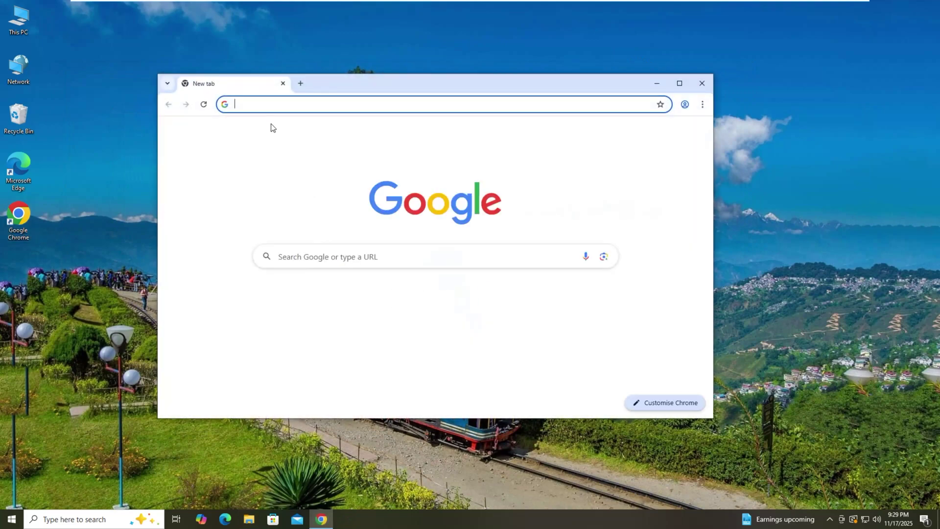
Search Google for facebook.com in Chrome
{"action": "left_click", "coordinate": [269, 104]}
{"action": "type", "text": "ww"}
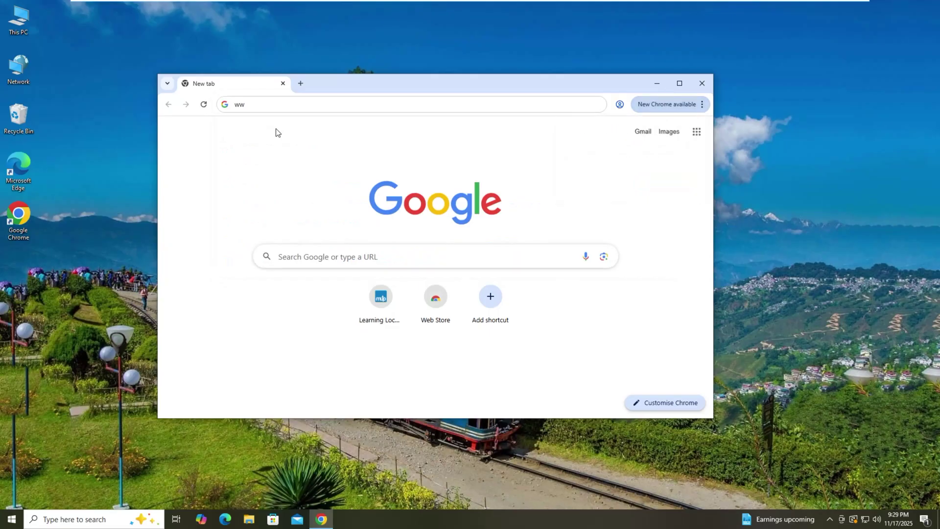
{"action": "left_click", "coordinate": [261, 106]}
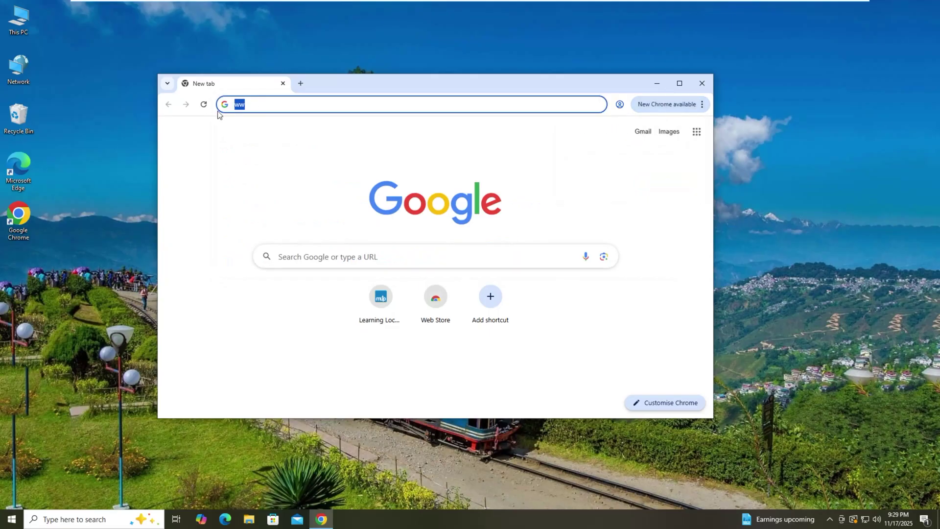
{"action": "type", "text": "ww"}
{"action": "left_click", "coordinate": [260, 126]}
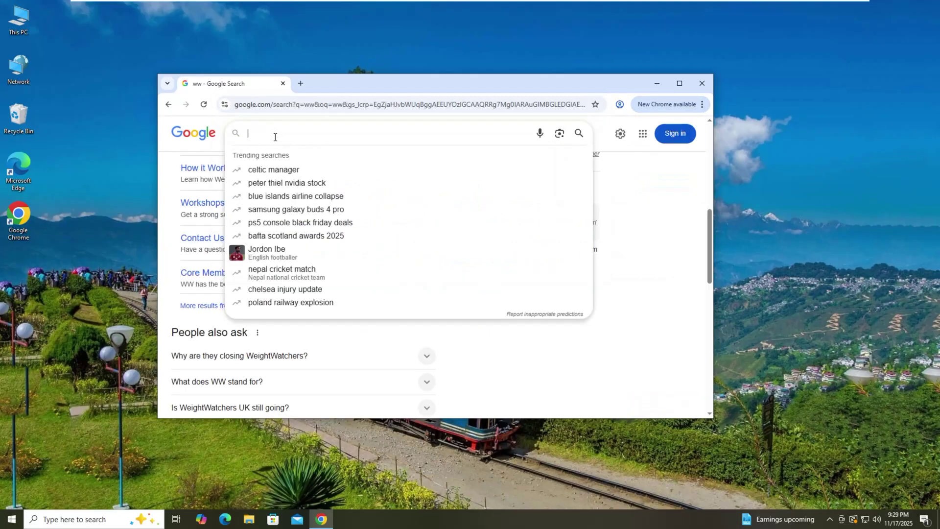
{"action": "type", "text": "facebook "}
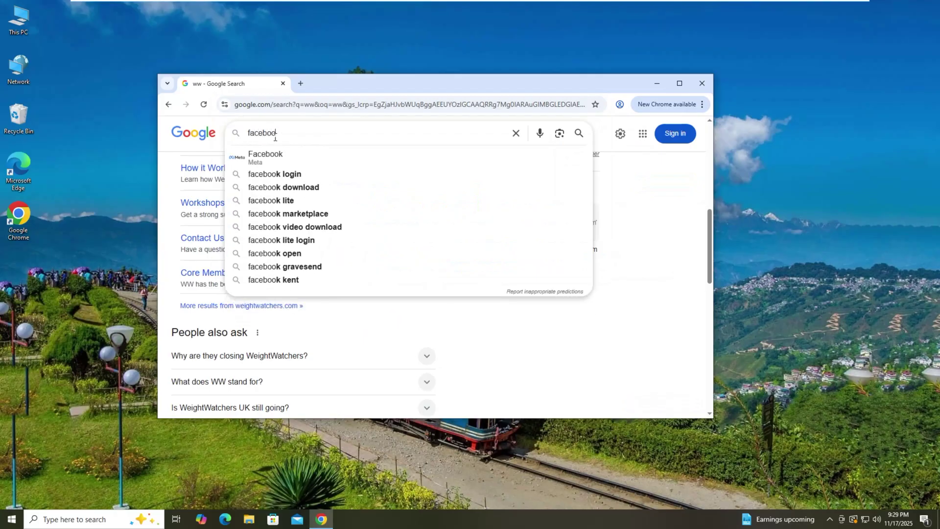
{"action": "type", "text": "com"}
{"action": "key", "text": "Return"}
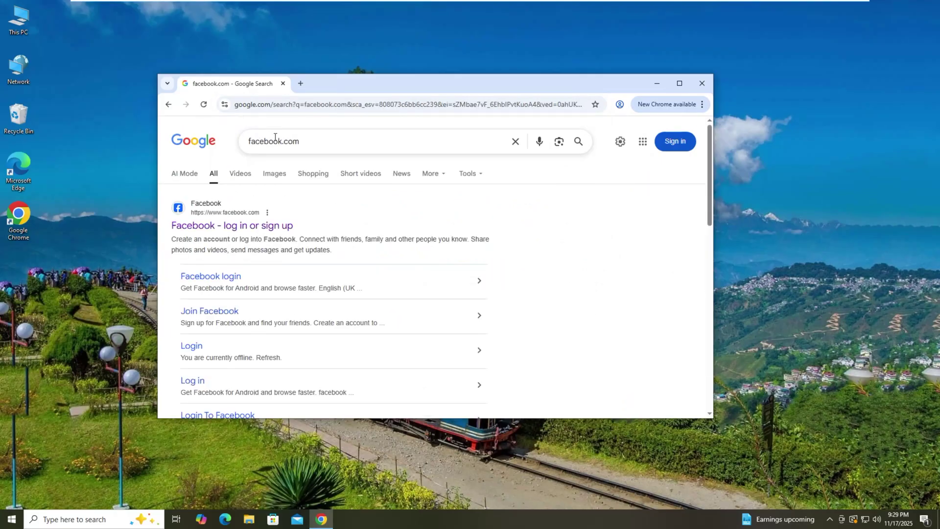
Open the Facebook result to confirm ERR_CONNECTION_REFUSED, then close and relaunch Chrome
{"action": "left_click", "coordinate": [374, 281]}
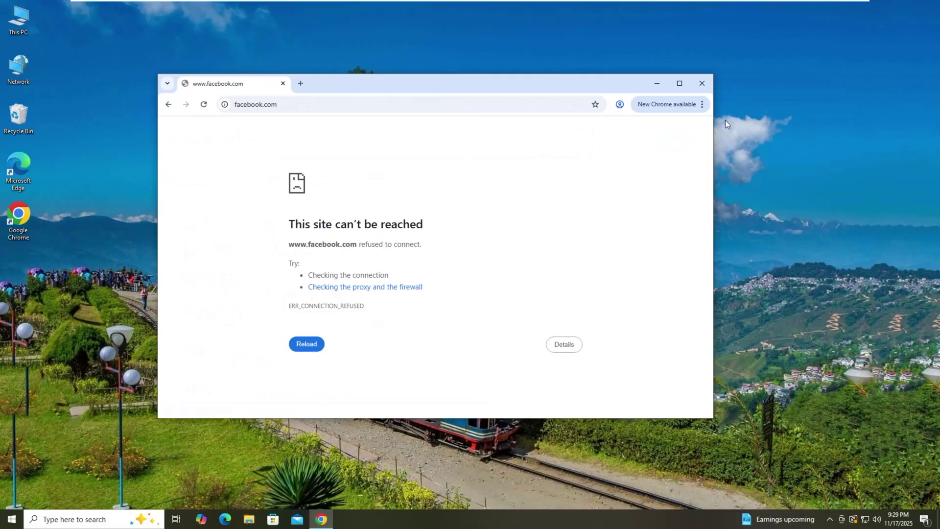
{"action": "left_click", "coordinate": [702, 83]}
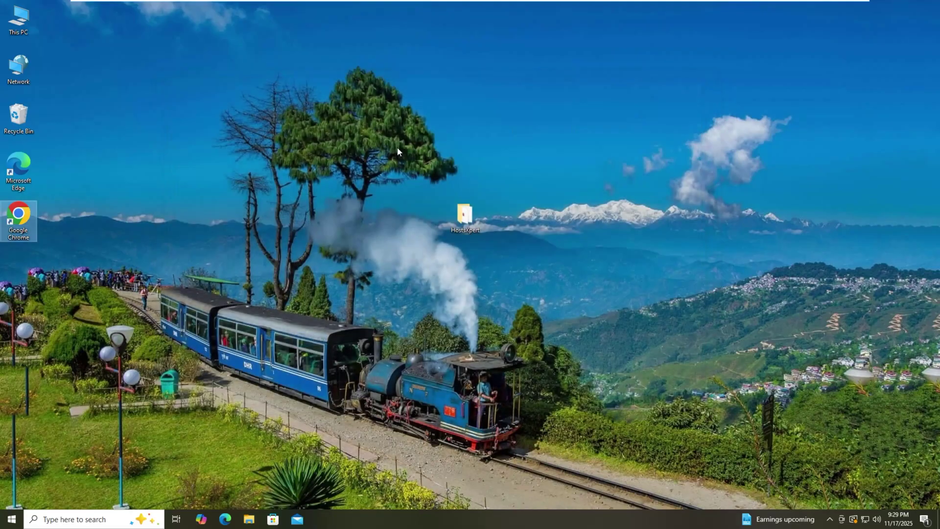
{"action": "double_click", "coordinate": [26, 237]}
Load facebook.com directly from the address bar and confirm the refused-connection error
{"action": "left_click", "coordinate": [275, 107]}
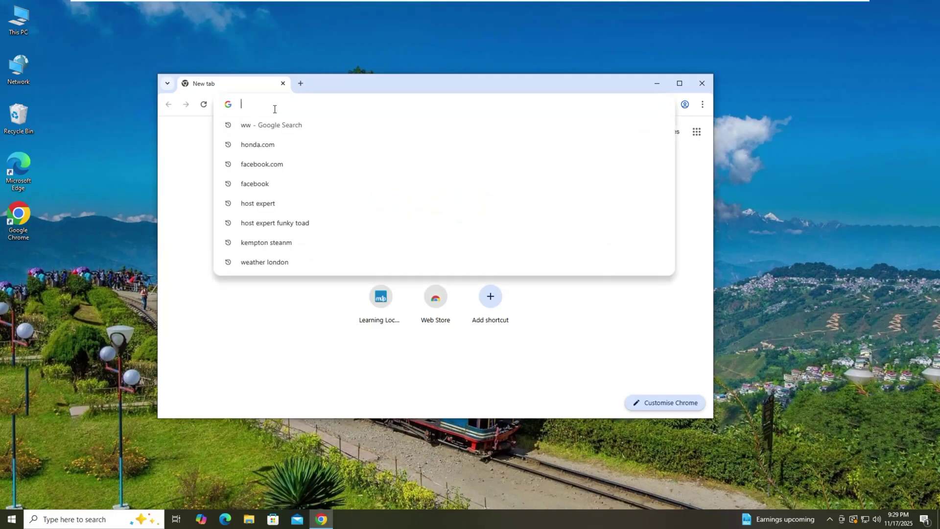
{"action": "type", "text": "face"}
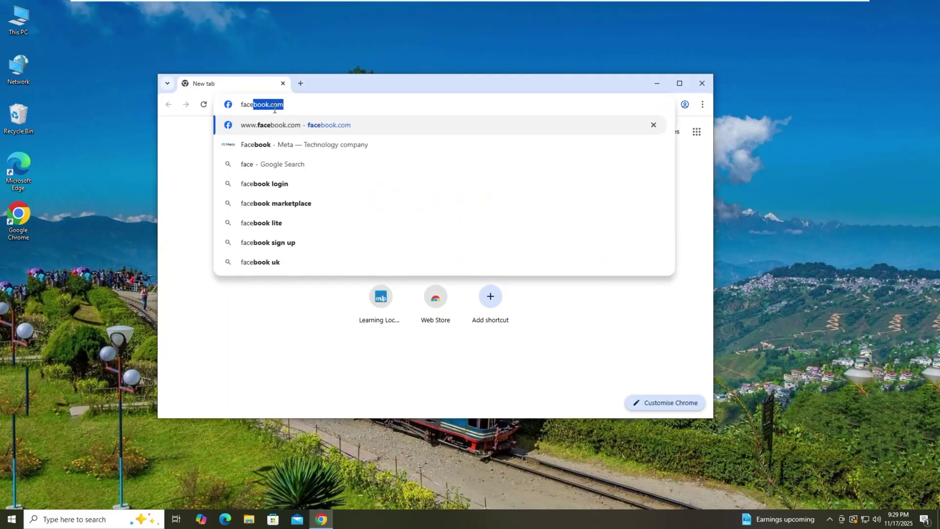
{"action": "key", "text": "Return"}
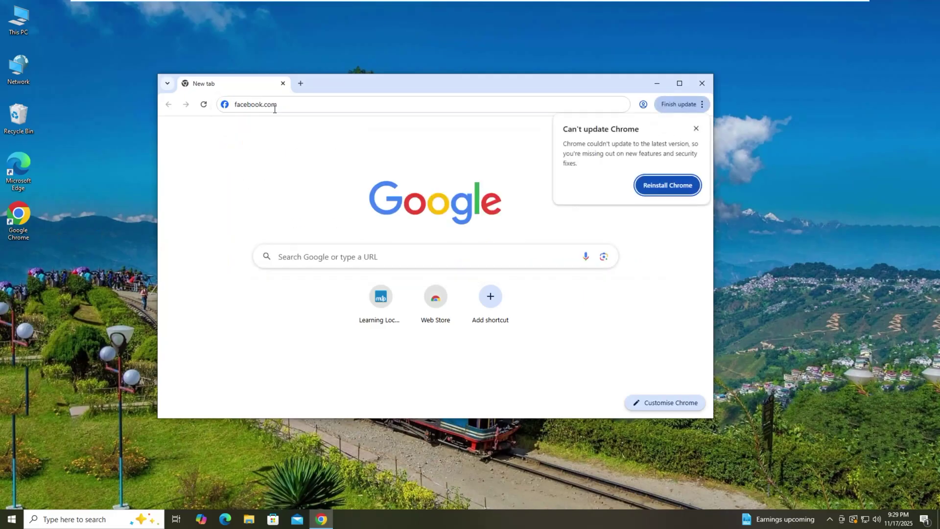
{"action": "key", "text": "Return"}
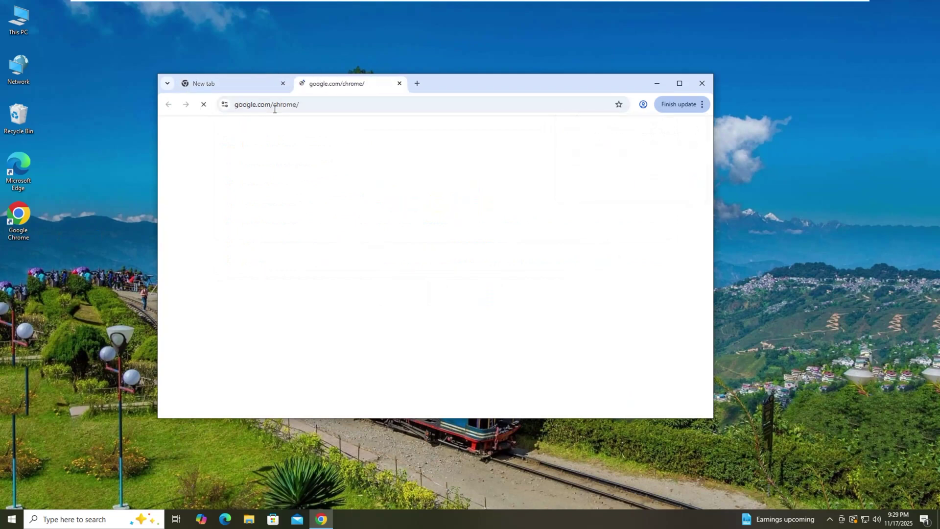
{"action": "left_click", "coordinate": [399, 84]}
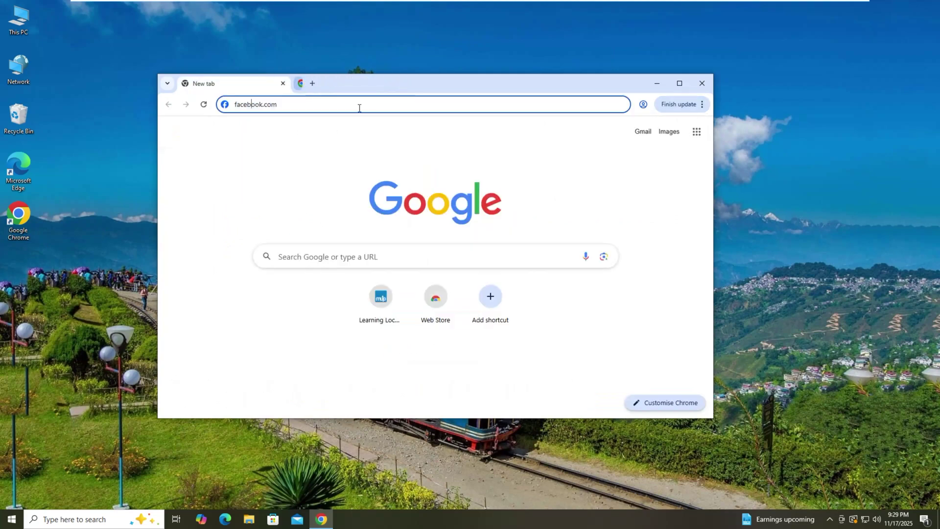
{"action": "key", "text": "Return"}
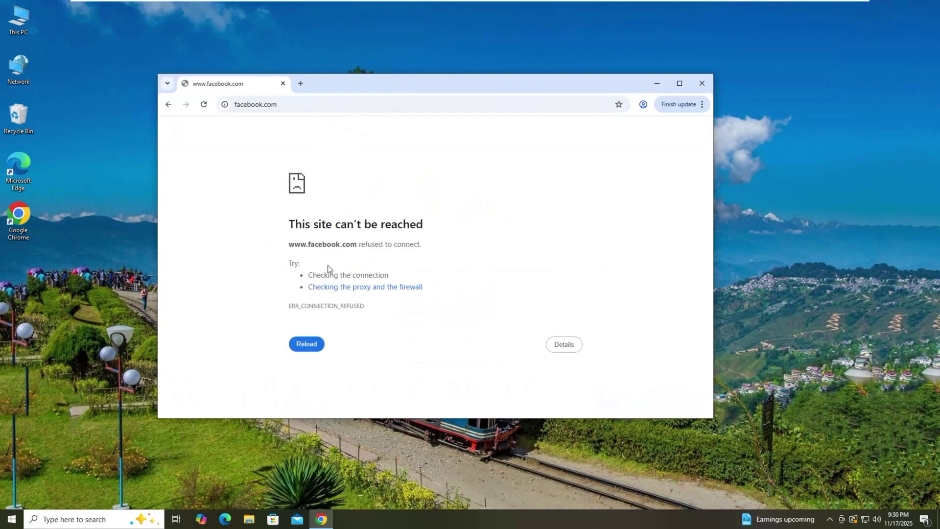
Close Chrome with Alt+F4 and relaunch it on a new tab
{"action": "left_click", "coordinate": [264, 104]}
{"action": "key", "text": "alt+F4"}
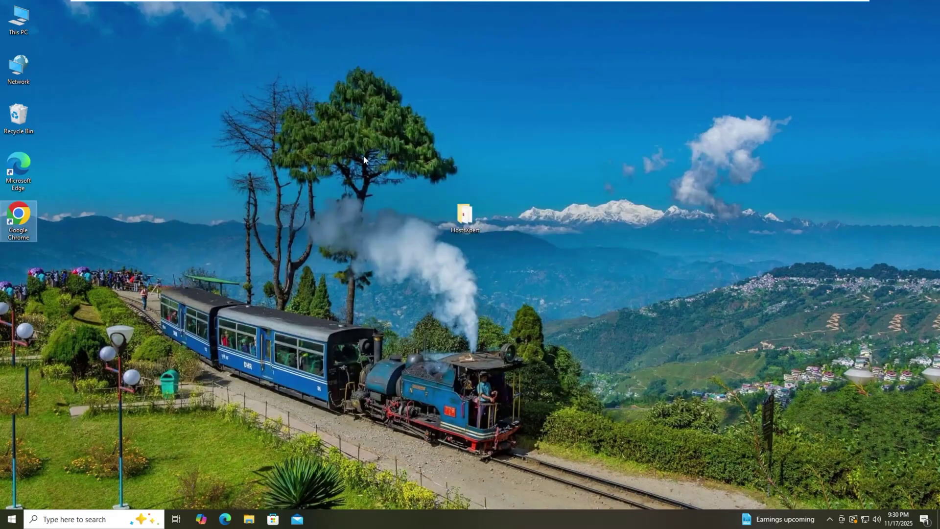
{"action": "double_click", "coordinate": [24, 222]}
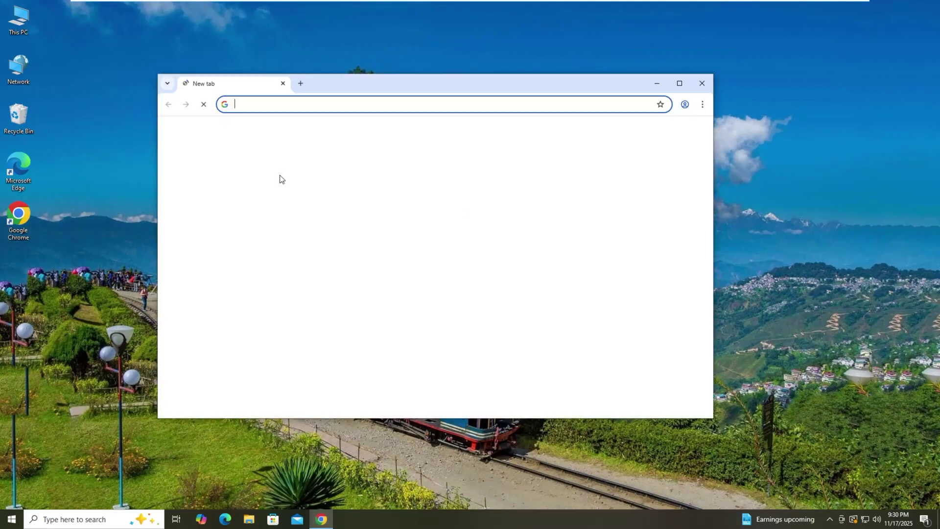
{"action": "left_click", "coordinate": [252, 104]}
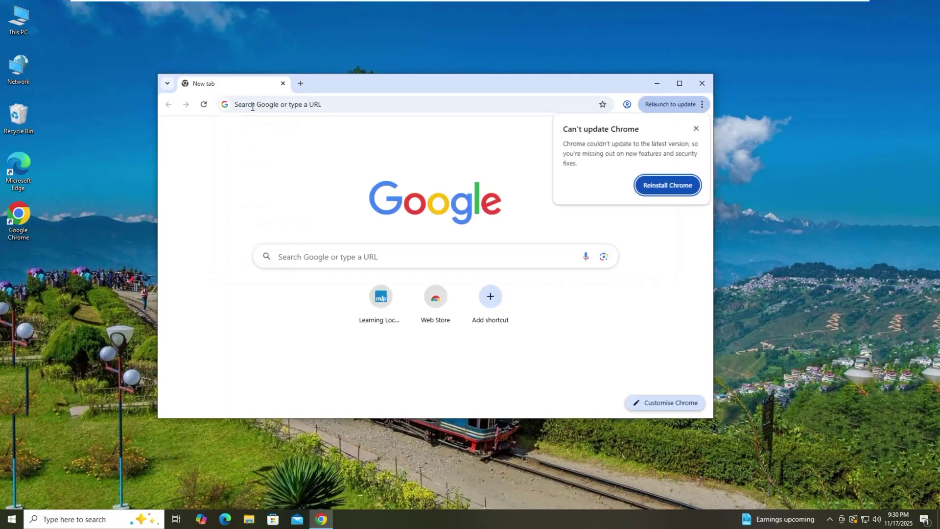
Dismiss Chrome's update notice and load honda.com to test whether it is blocked
{"action": "left_click", "coordinate": [696, 129]}
{"action": "left_click", "coordinate": [316, 105]}
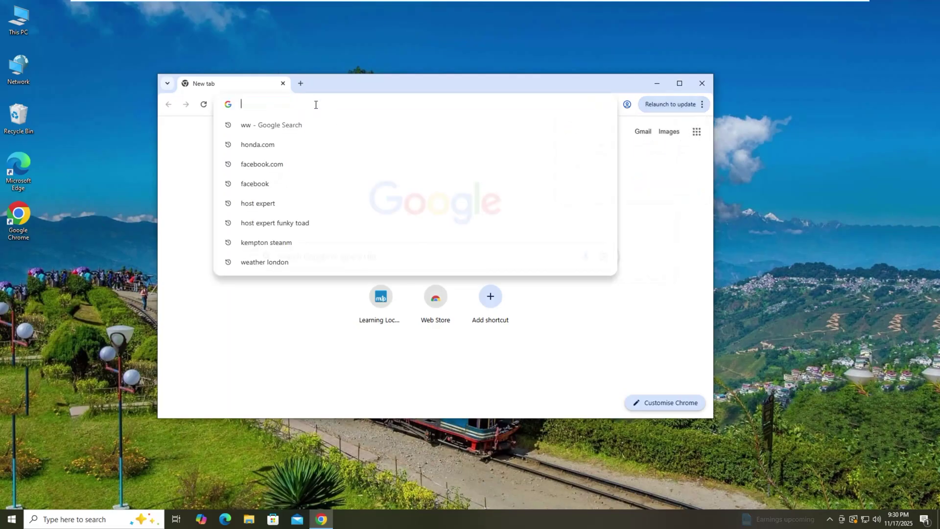
{"action": "type", "text": "honda"}
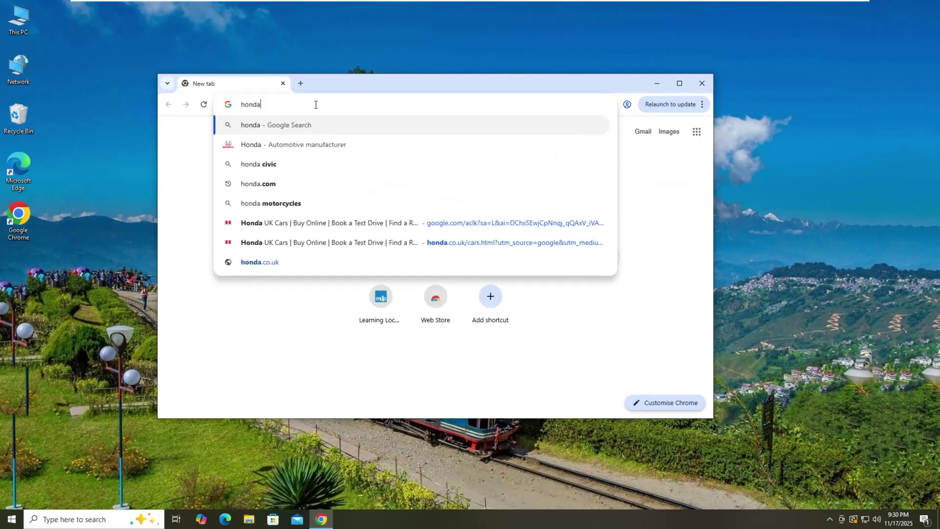
{"action": "type", "text": ".com"}
{"action": "key", "text": "Return"}
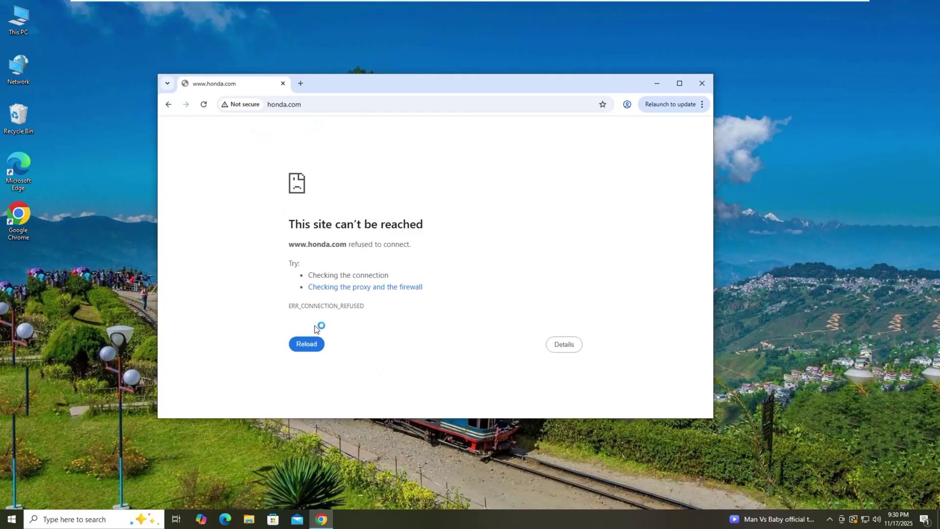
Review the ERR_CONNECTION_REFUSED details for honda.com, then close Chrome
{"action": "left_click", "coordinate": [563, 344]}
{"action": "scroll", "coordinate": [490, 343], "scroll_direction": "down", "scroll_amount": 2}
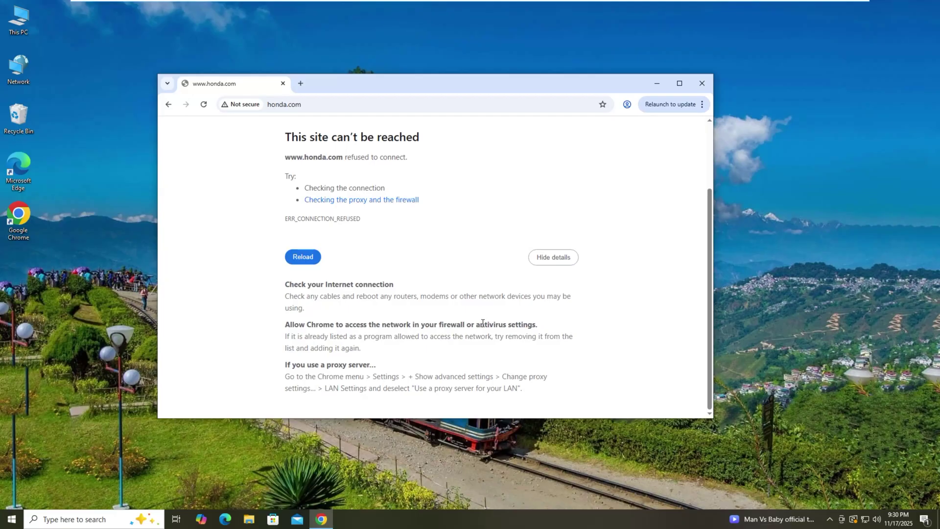
{"action": "scroll", "coordinate": [477, 322], "scroll_direction": "up", "scroll_amount": 2}
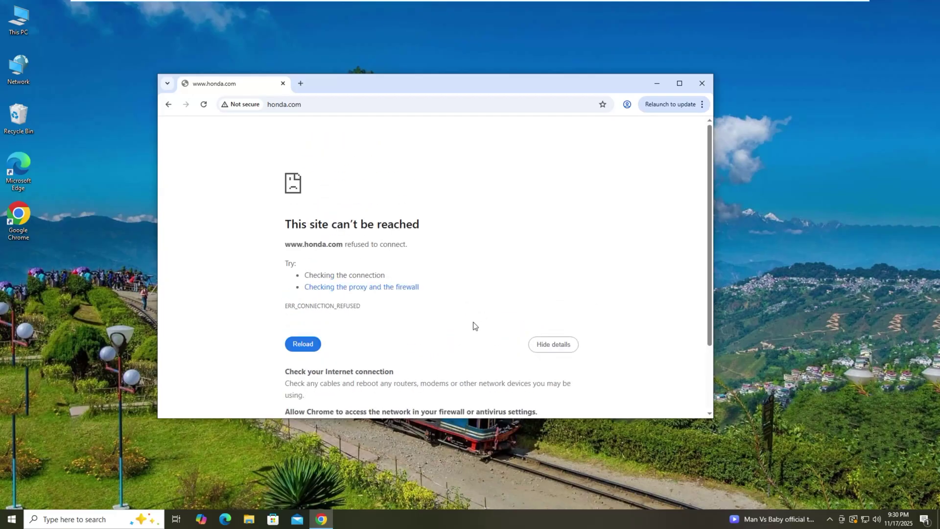
{"action": "left_click", "coordinate": [702, 84]}
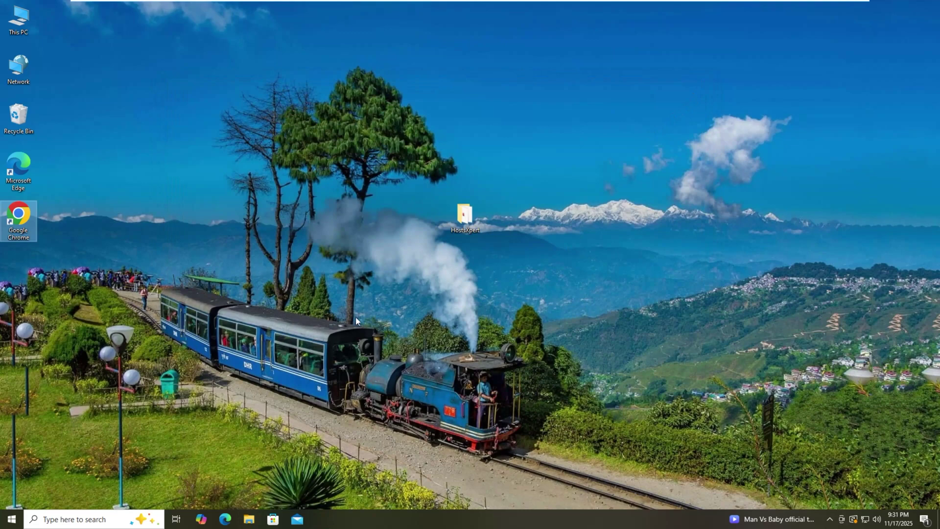
In File Explorer, browse to C:\Windows\System32\drivers\etc
{"action": "left_click", "coordinate": [249, 519]}
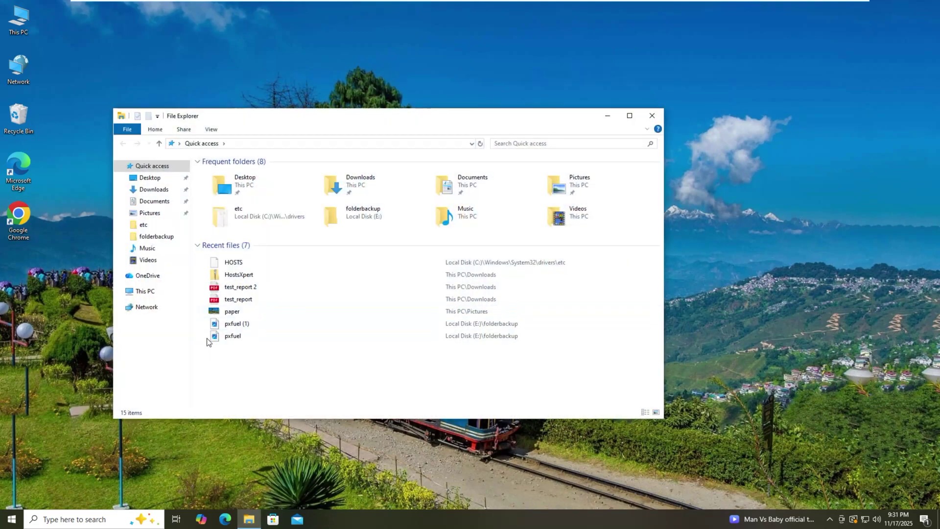
{"action": "left_click", "coordinate": [147, 291]}
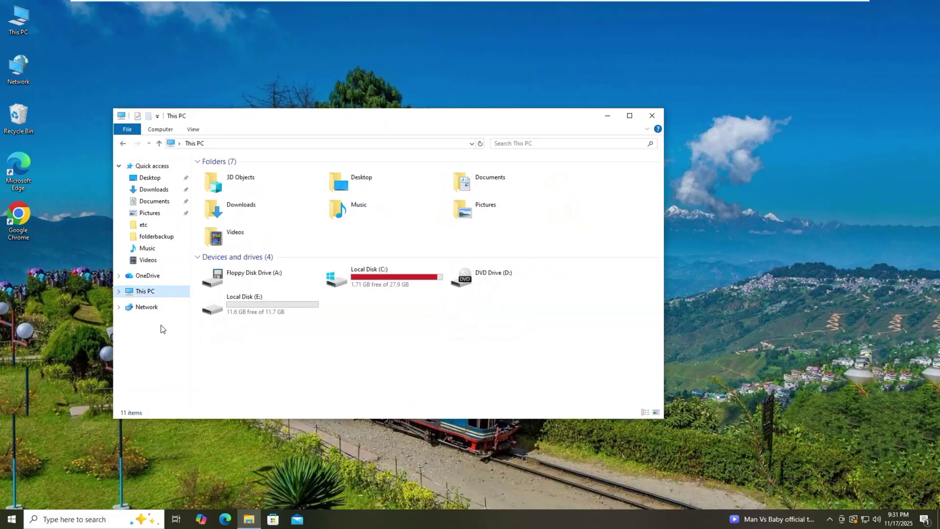
{"action": "double_click", "coordinate": [360, 277]}
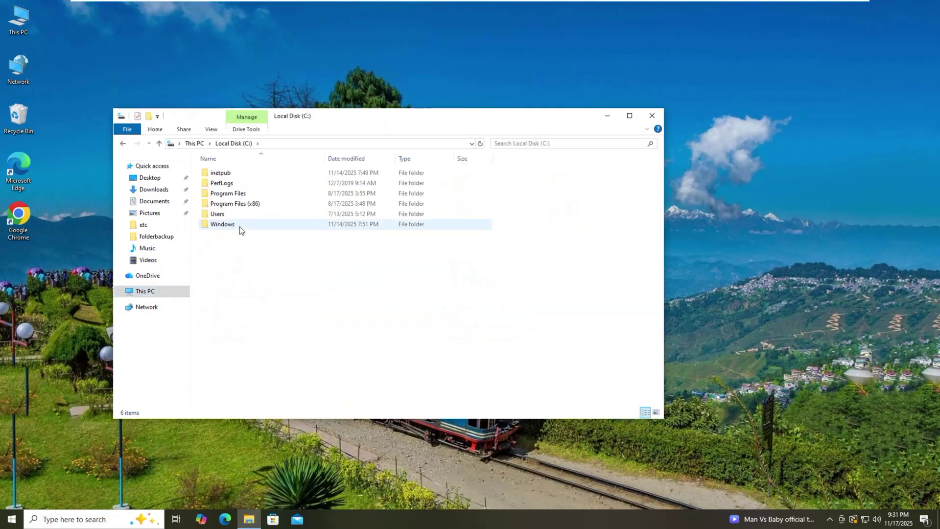
{"action": "double_click", "coordinate": [240, 225]}
{"action": "scroll", "coordinate": [252, 314], "scroll_direction": "down", "scroll_amount": 4}
{"action": "scroll", "coordinate": [253, 314], "scroll_direction": "up", "scroll_amount": 4}
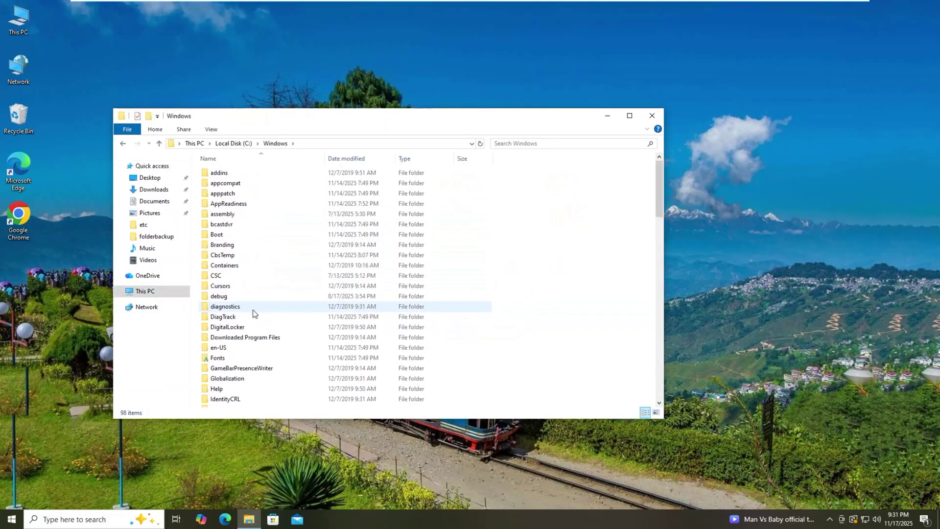
{"action": "scroll", "coordinate": [253, 313], "scroll_direction": "down", "scroll_amount": 16}
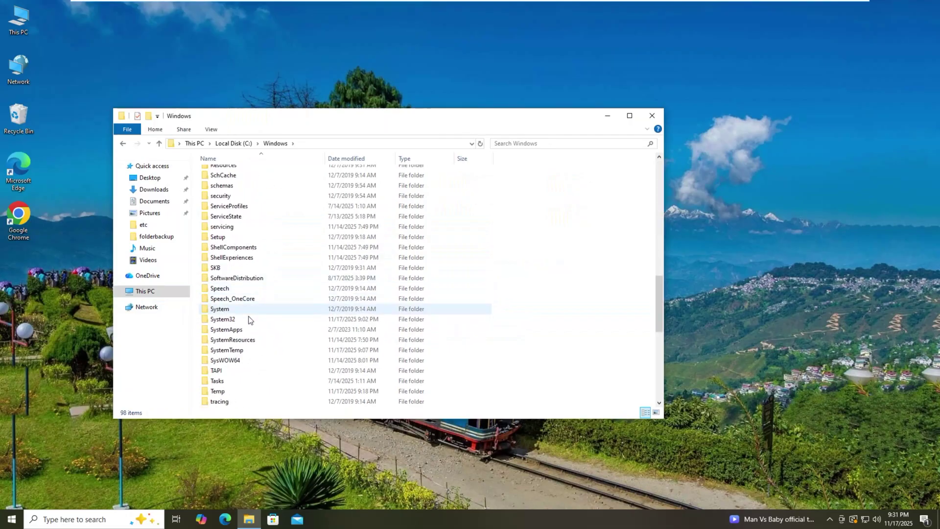
{"action": "double_click", "coordinate": [248, 319]}
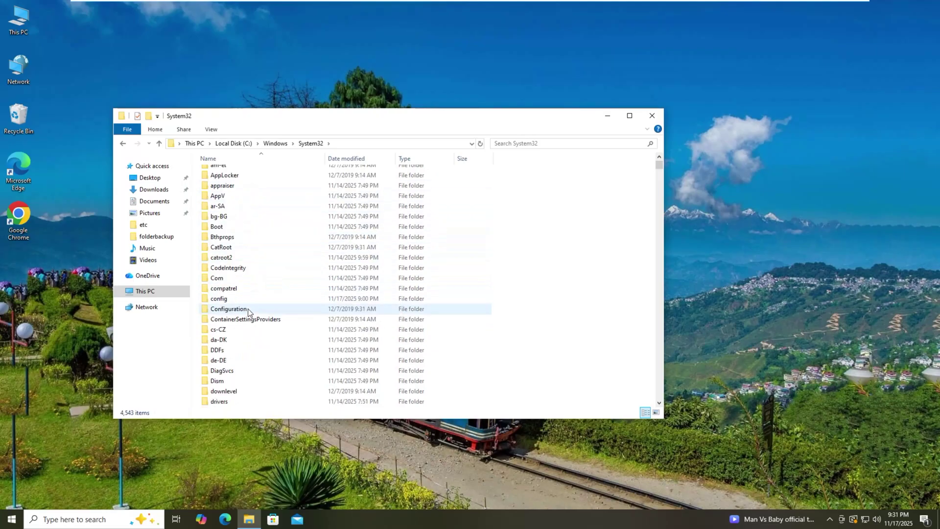
{"action": "scroll", "coordinate": [248, 309], "scroll_direction": "down", "scroll_amount": 2}
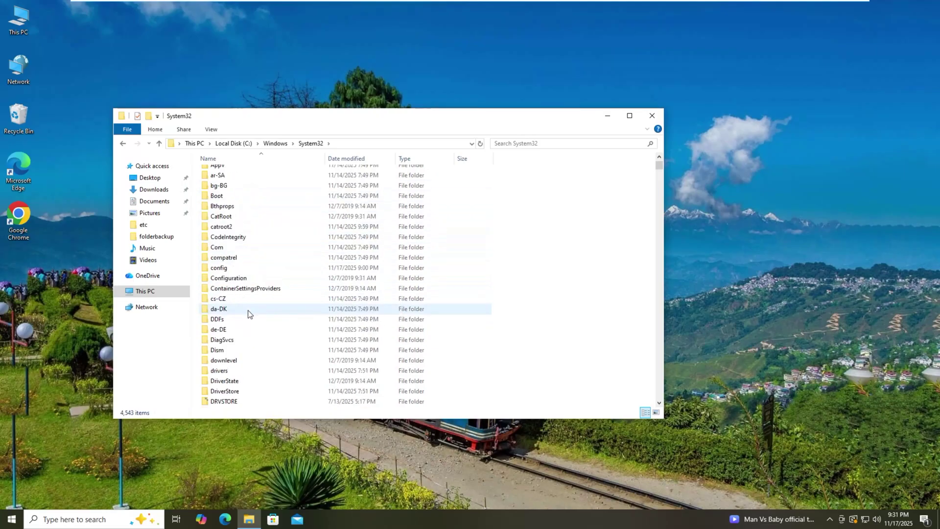
{"action": "double_click", "coordinate": [238, 372]}
{"action": "double_click", "coordinate": [233, 191]}
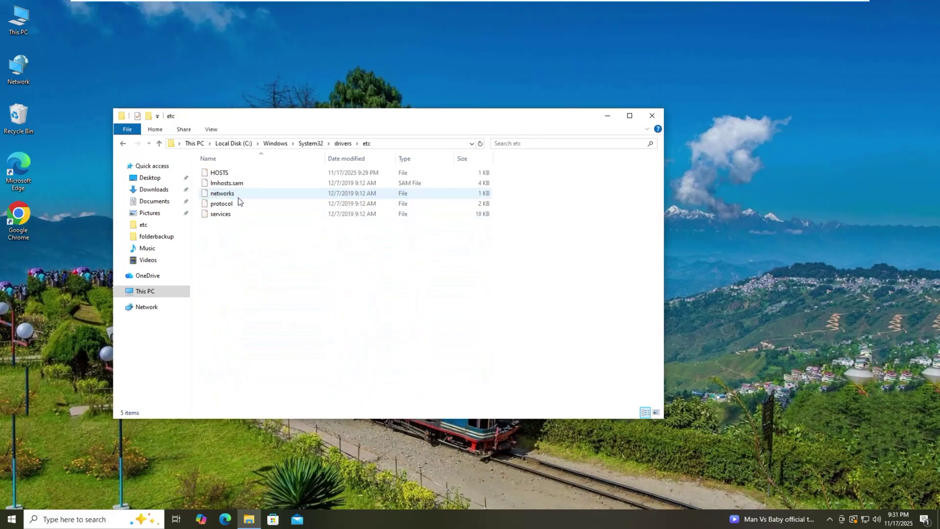
Delete the HOSTS file from the etc folder and minimize the window
{"action": "left_click", "coordinate": [236, 174]}
{"action": "right_click", "coordinate": [235, 175]}
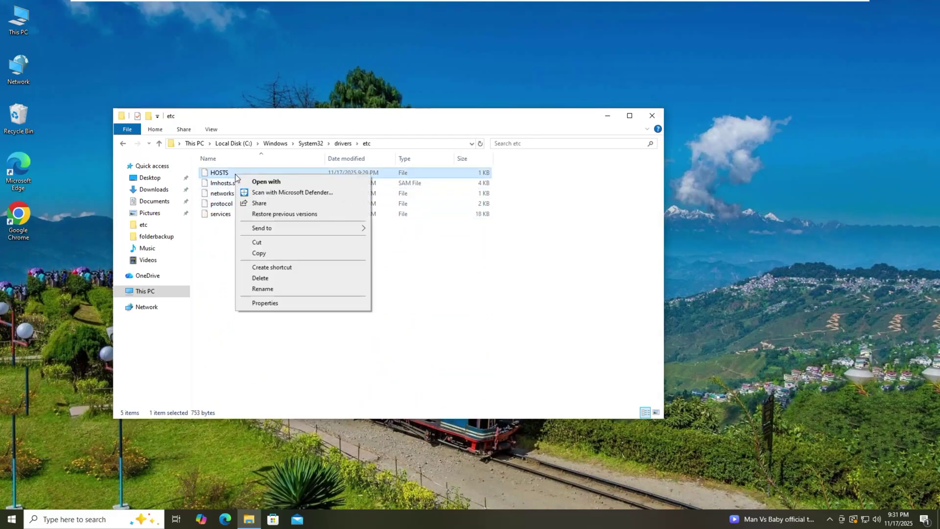
{"action": "left_click", "coordinate": [260, 278]}
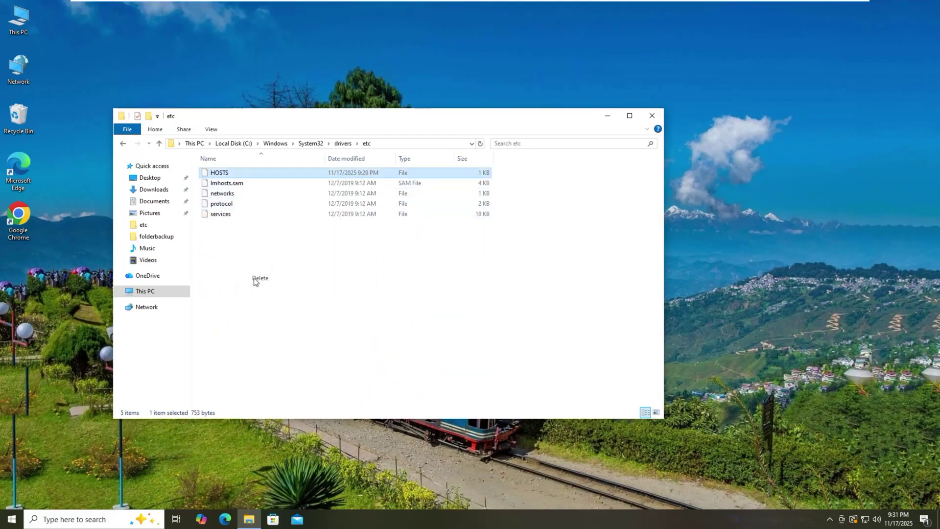
{"action": "left_click", "coordinate": [608, 116]}
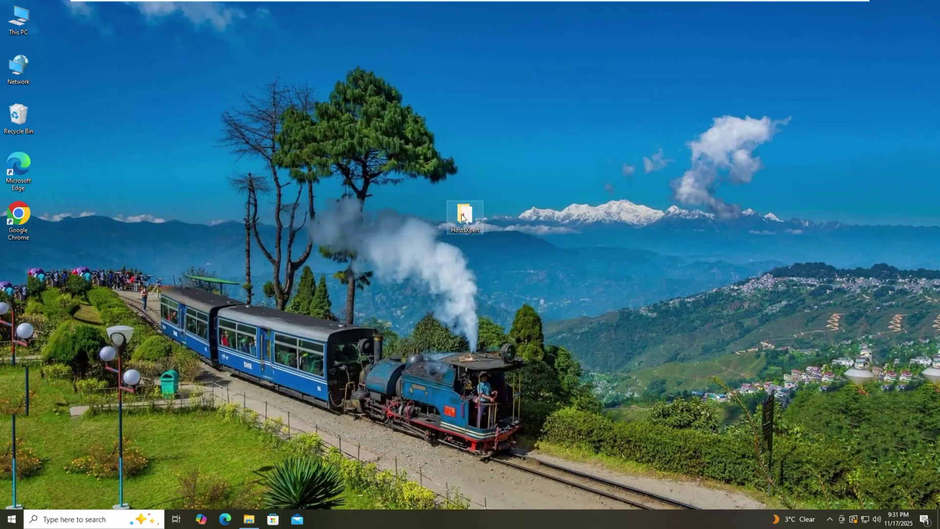
Run HostsXpert.exe from the HostsXpert desktop folder as administrator via the User Account Control prompt
{"action": "left_click_drag", "start_coordinate": [464, 216], "coordinate": [317, 167]}
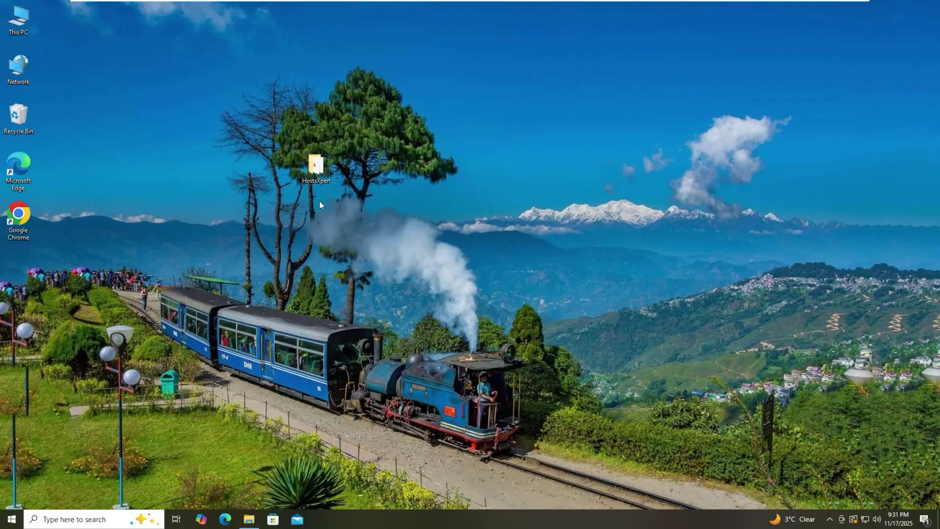
{"action": "double_click", "coordinate": [316, 169]}
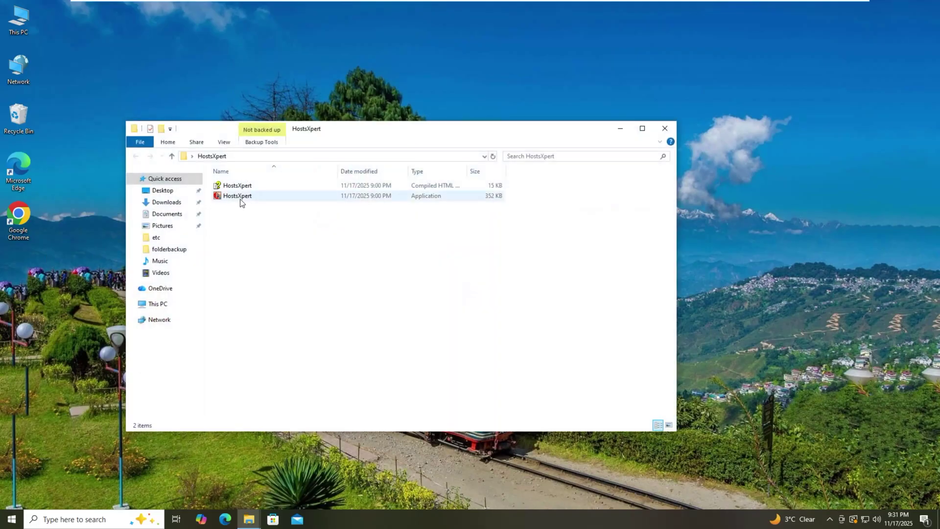
{"action": "double_click", "coordinate": [238, 196]}
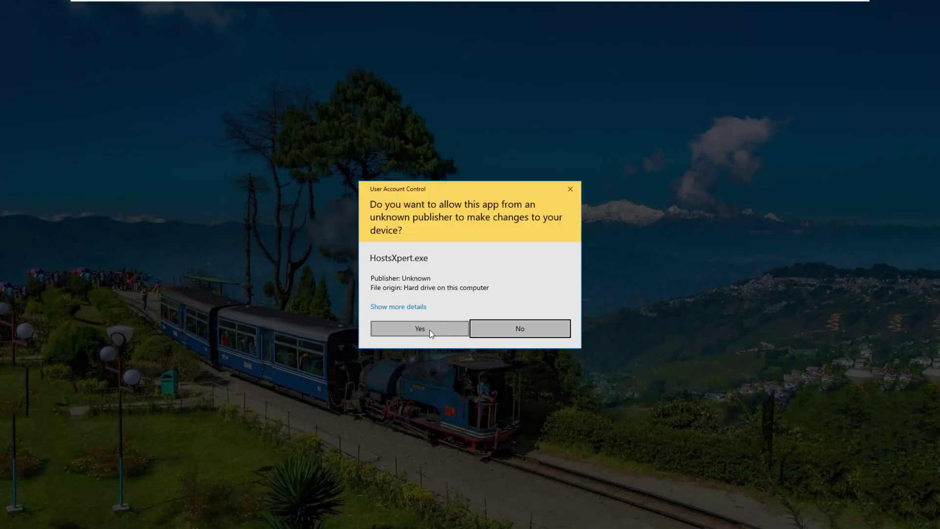
{"action": "left_click", "coordinate": [430, 330]}
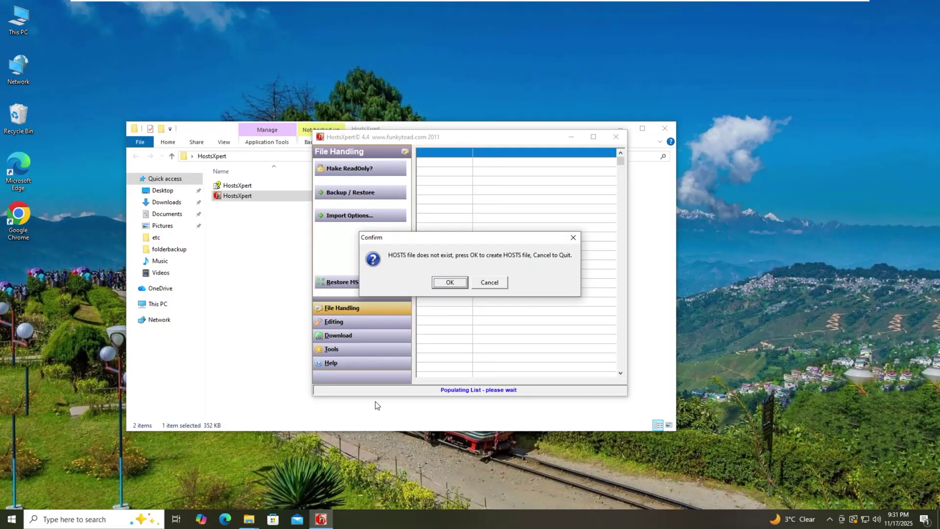
Move the etc folder window aside and confirm HostsXpert's prompt to create a new HOSTS file
{"action": "left_click", "coordinate": [251, 521]}
{"action": "left_click", "coordinate": [198, 481]}
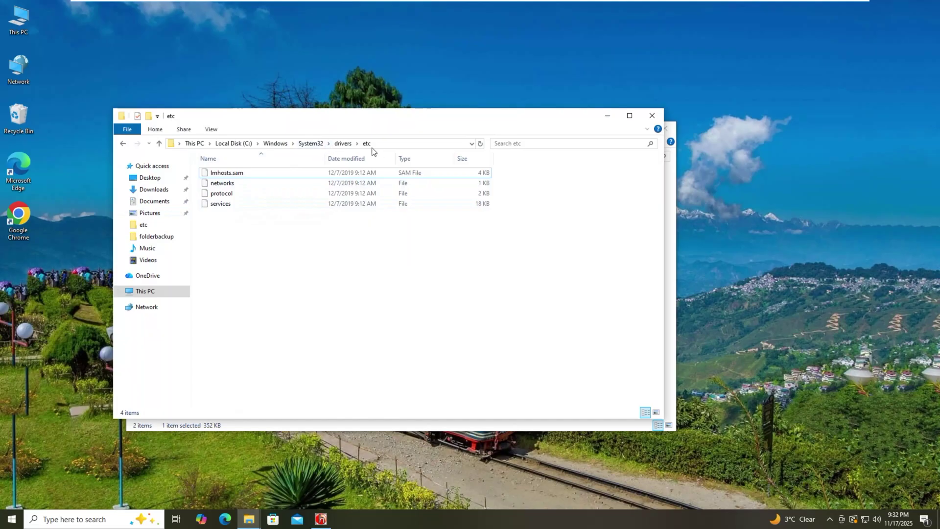
{"action": "left_click_drag", "start_coordinate": [536, 121], "coordinate": [280, 113]}
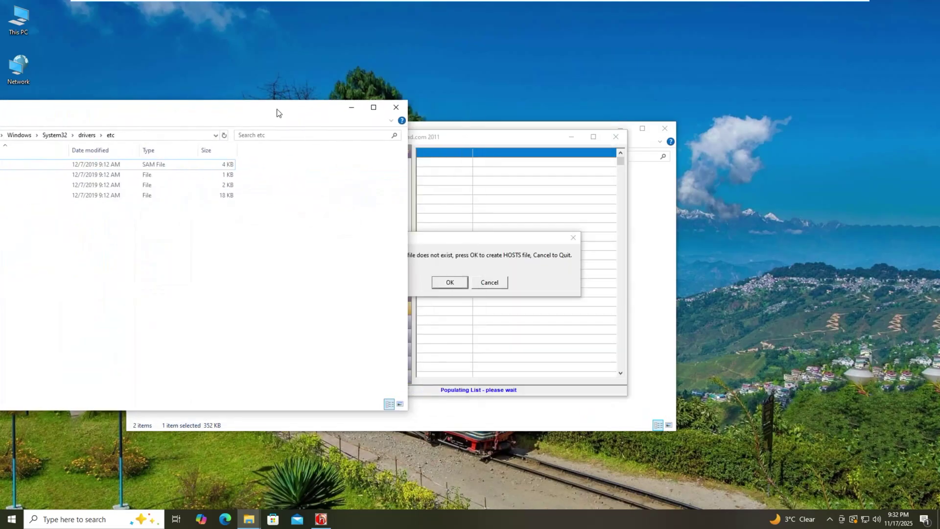
{"action": "left_click", "coordinate": [475, 137]}
{"action": "left_click_drag", "start_coordinate": [250, 117], "coordinate": [626, 310]}
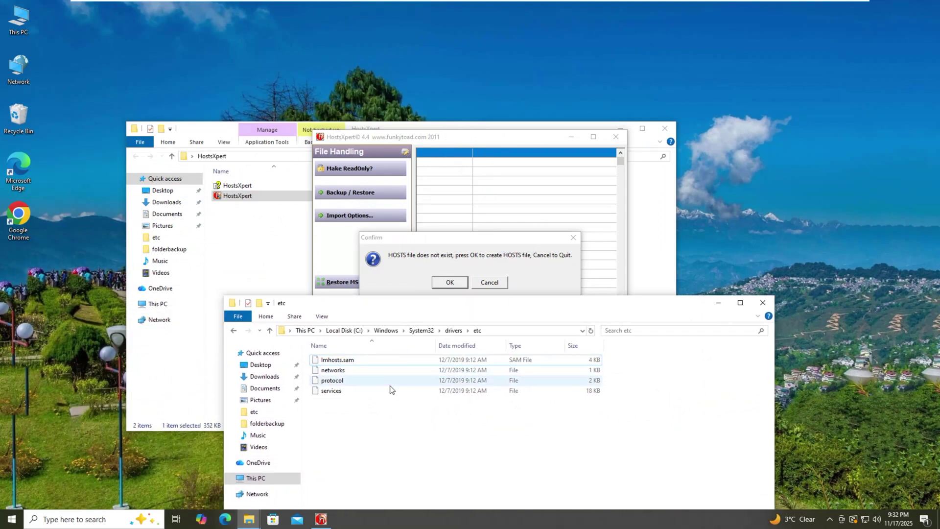
{"action": "left_click_drag", "start_coordinate": [443, 315], "coordinate": [438, 361]}
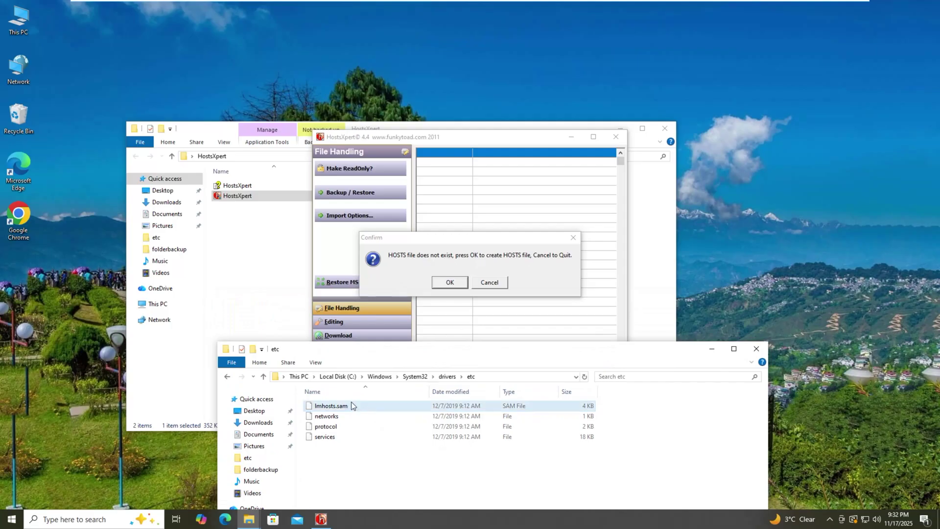
{"action": "left_click", "coordinate": [450, 282]}
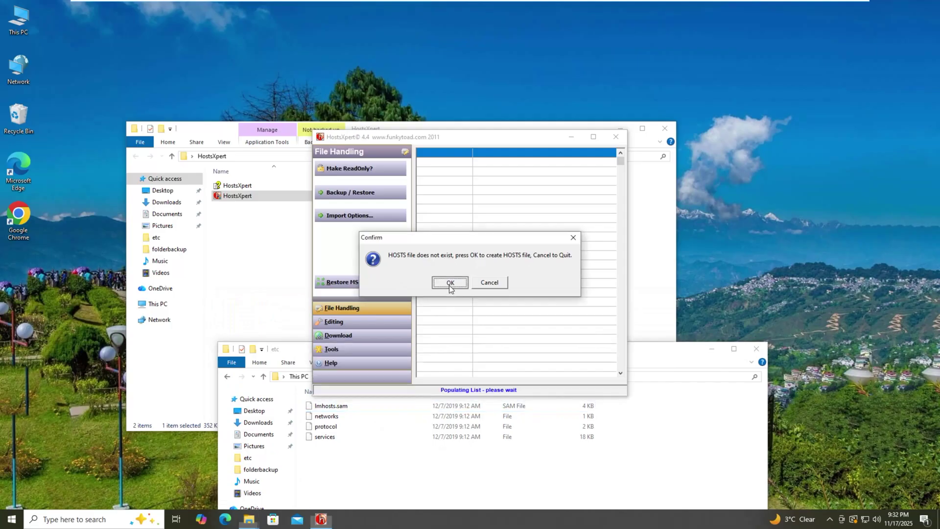
Close HostsXpert and minimize the etc folder window
{"action": "left_click_drag", "start_coordinate": [448, 349], "coordinate": [313, 252]}
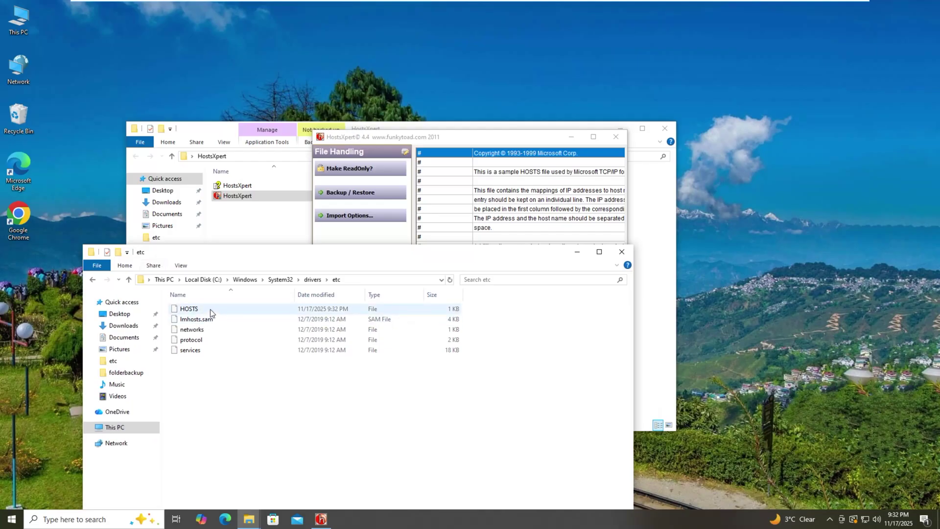
{"action": "left_click_drag", "start_coordinate": [436, 257], "coordinate": [480, 237]}
{"action": "left_click_drag", "start_coordinate": [517, 141], "coordinate": [447, 117]}
{"action": "left_click", "coordinate": [552, 120]}
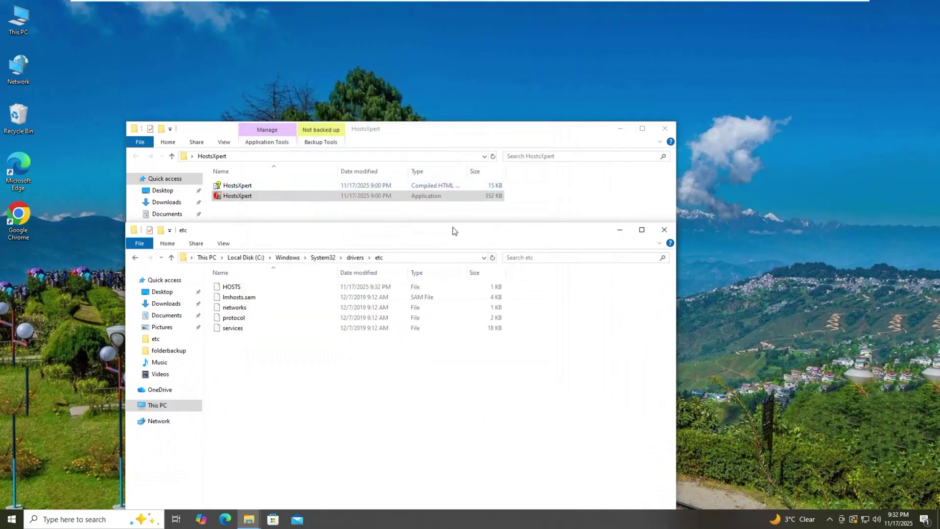
{"action": "left_click_drag", "start_coordinate": [454, 232], "coordinate": [418, 146]}
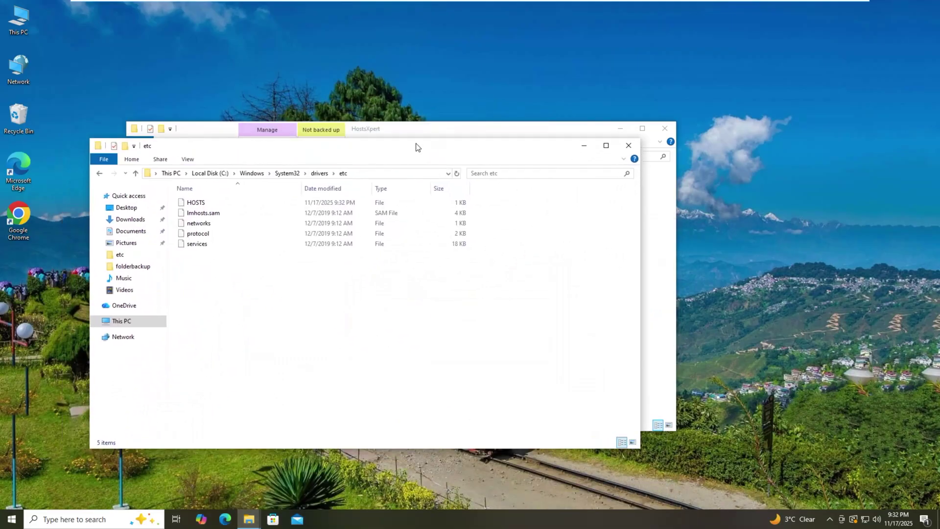
{"action": "left_click", "coordinate": [584, 146]}
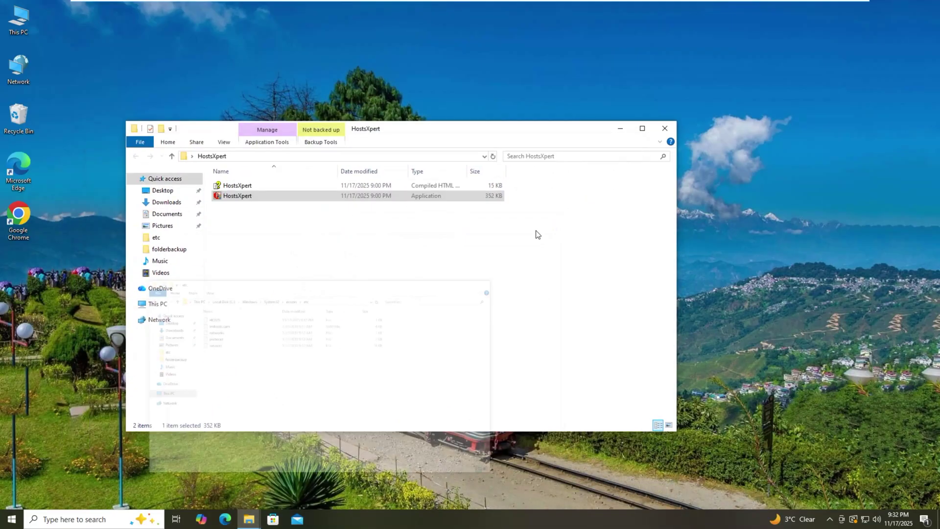
{"action": "double_click", "coordinate": [28, 245]}
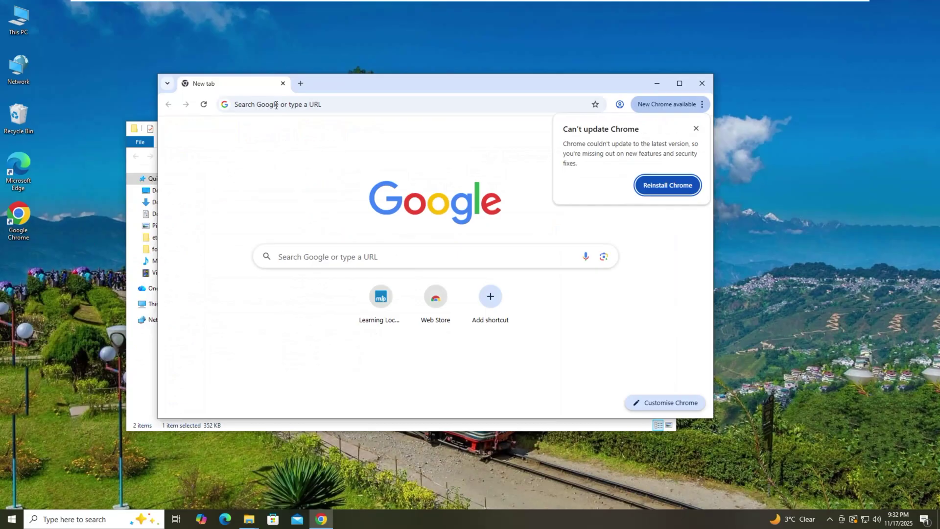
Reopen honda.com from history and load the Honda UK site, then go back
{"action": "left_click", "coordinate": [276, 105]}
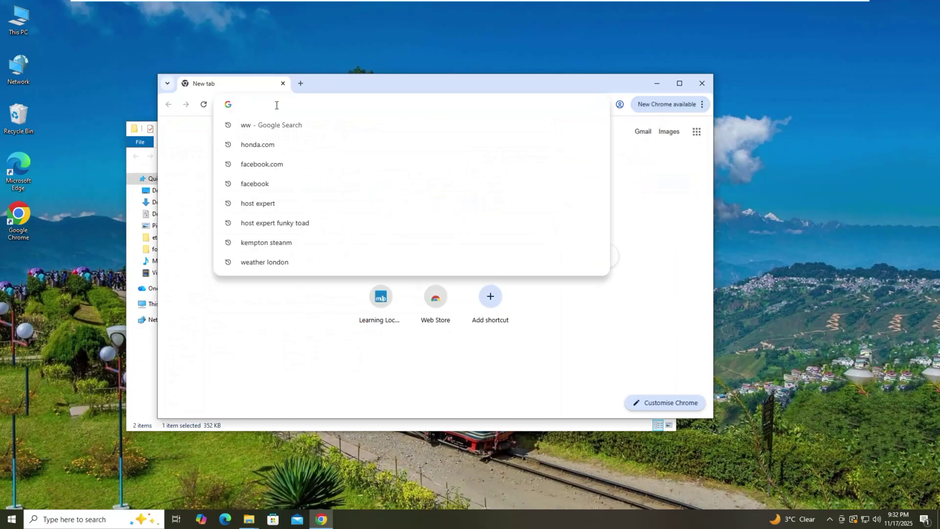
{"action": "left_click", "coordinate": [290, 152]}
{"action": "left_click", "coordinate": [240, 263]}
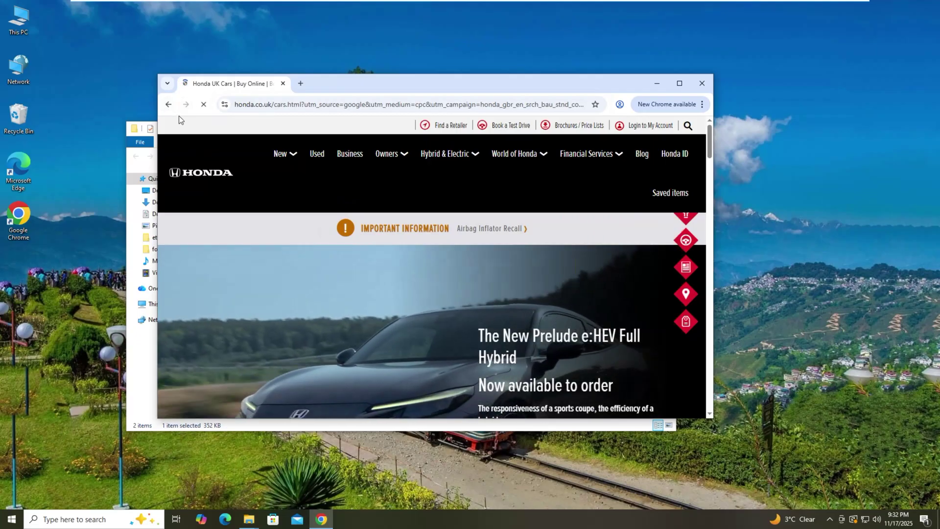
{"action": "left_click", "coordinate": [170, 104]}
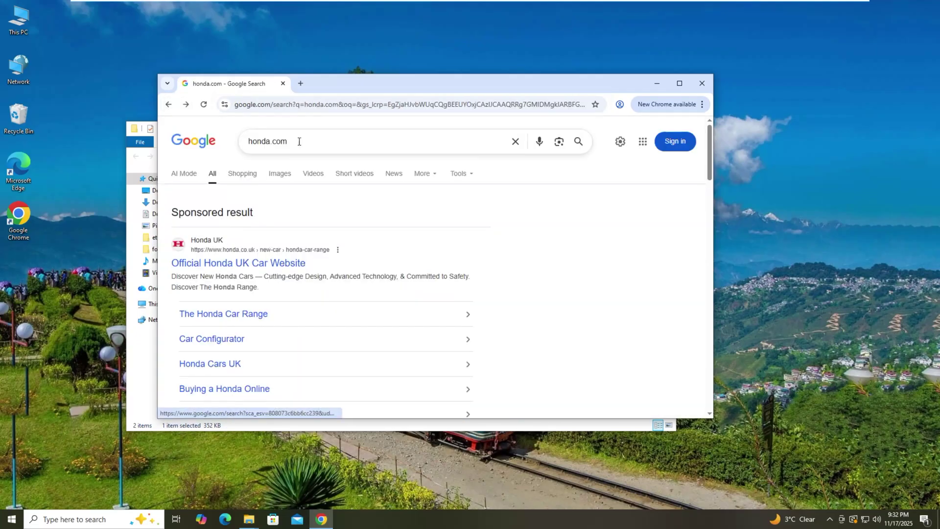
Search for 'facebook' and open the Facebook login page to confirm it now loads
{"action": "key", "text": "BackSpace"}
{"action": "type", "text": "f"}
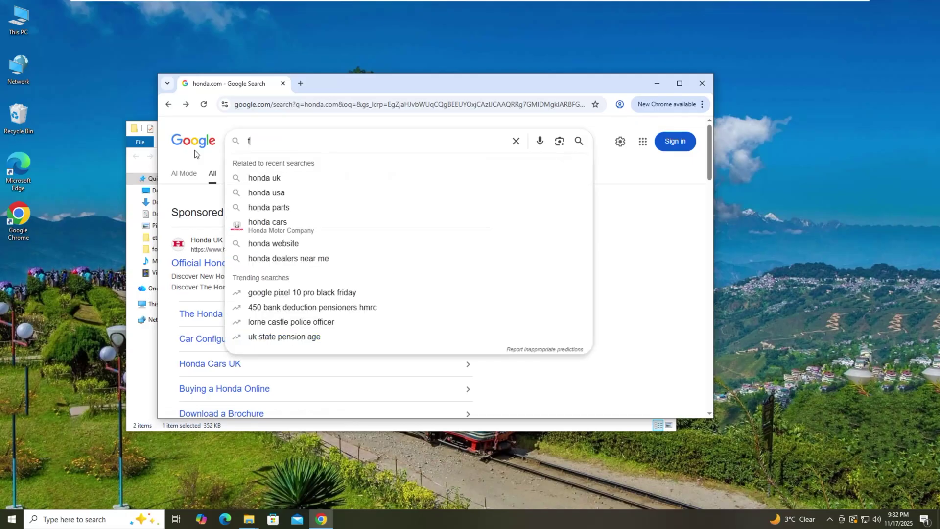
{"action": "type", "text": "acebook"}
{"action": "key", "text": "Return"}
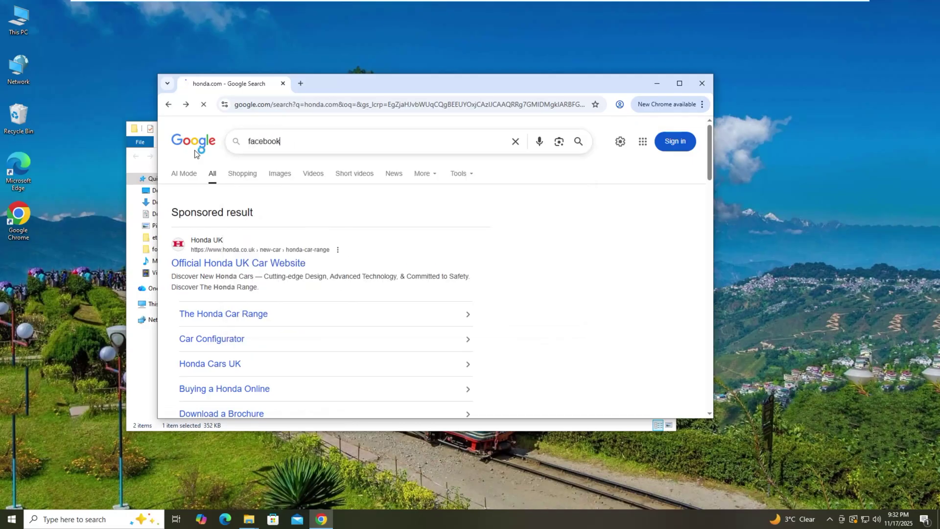
{"action": "left_click", "coordinate": [229, 228]}
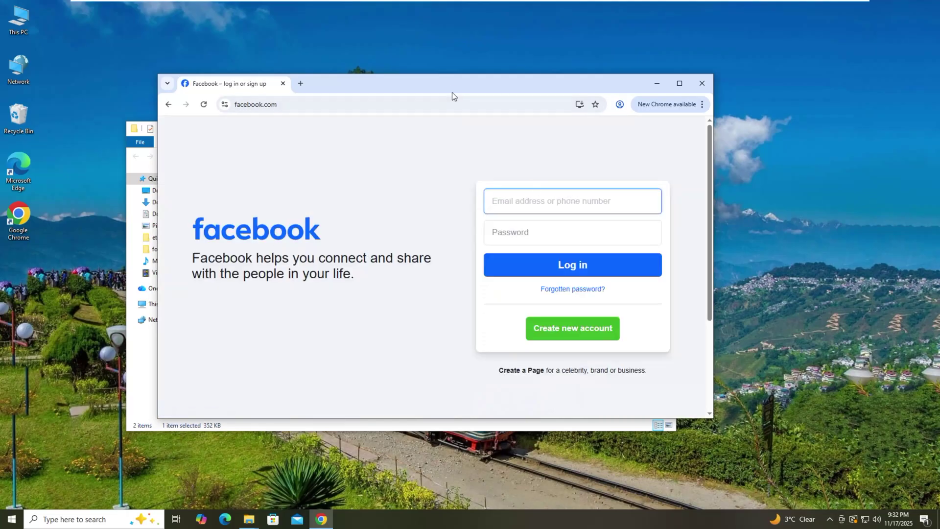
{"action": "mouse_move", "coordinate": [452, 92]}
{"action": "left_mouse_down"}
{"action": "mouse_move", "coordinate": [494, 69]}
{"action": "mouse_move", "coordinate": [487, 99]}
{"action": "mouse_move", "coordinate": [456, 93]}
{"action": "left_mouse_up"}
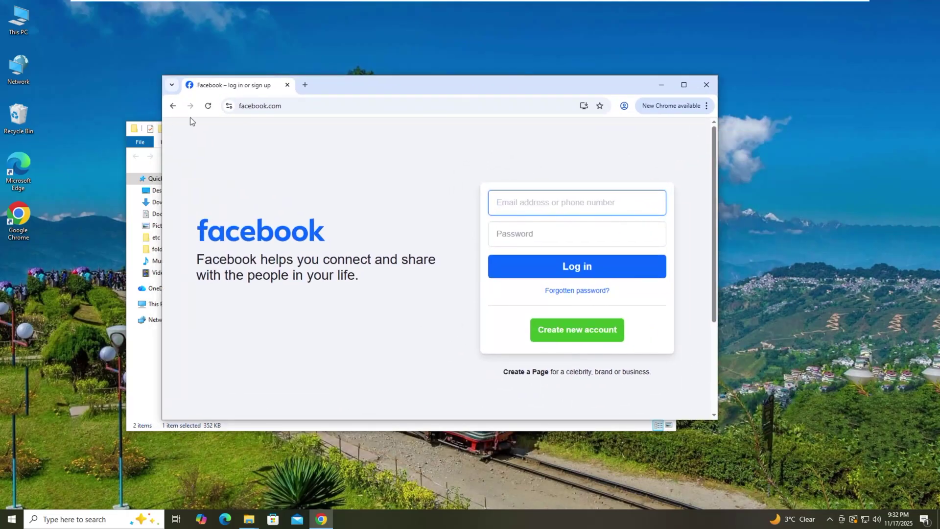
{"action": "left_click_drag", "start_coordinate": [413, 91], "coordinate": [653, 37]}
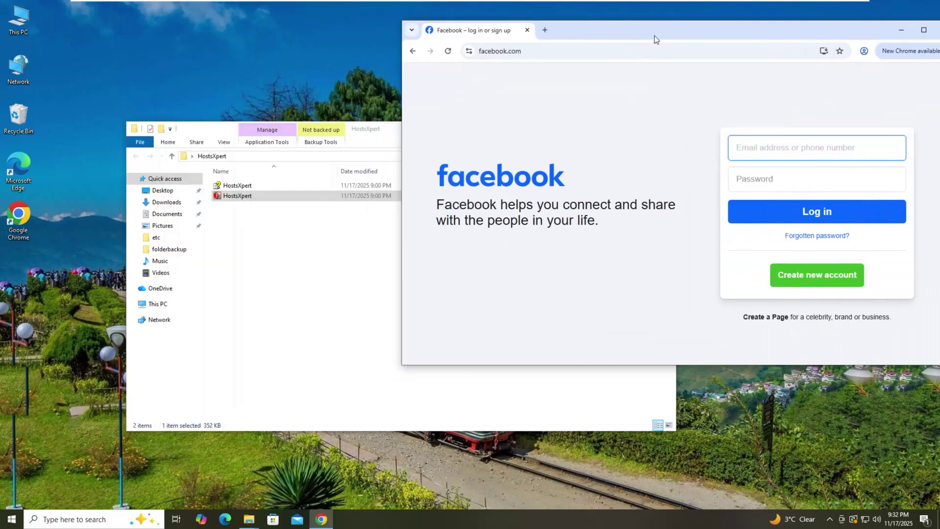
{"action": "left_click_drag", "start_coordinate": [807, 37], "coordinate": [679, 104]}
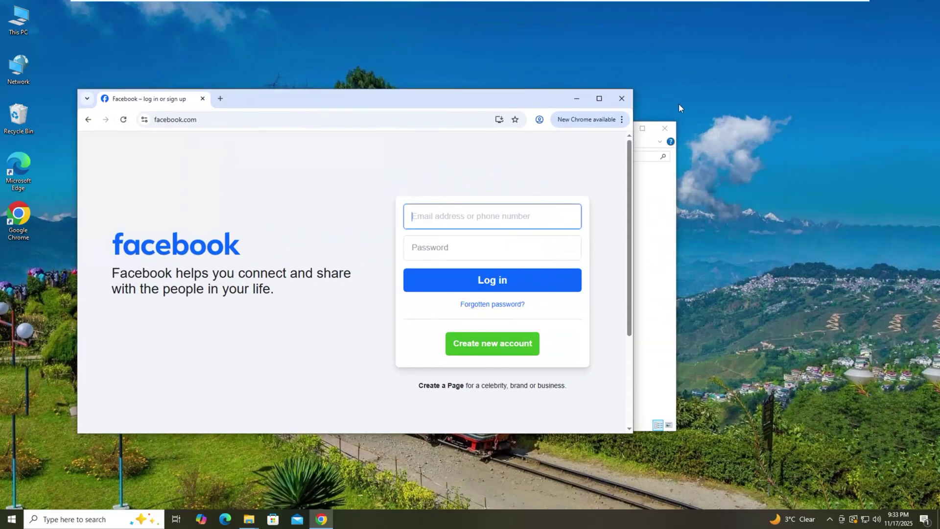
Minimize Chrome and bring the etc folder window to the front
{"action": "left_click", "coordinate": [577, 98]}
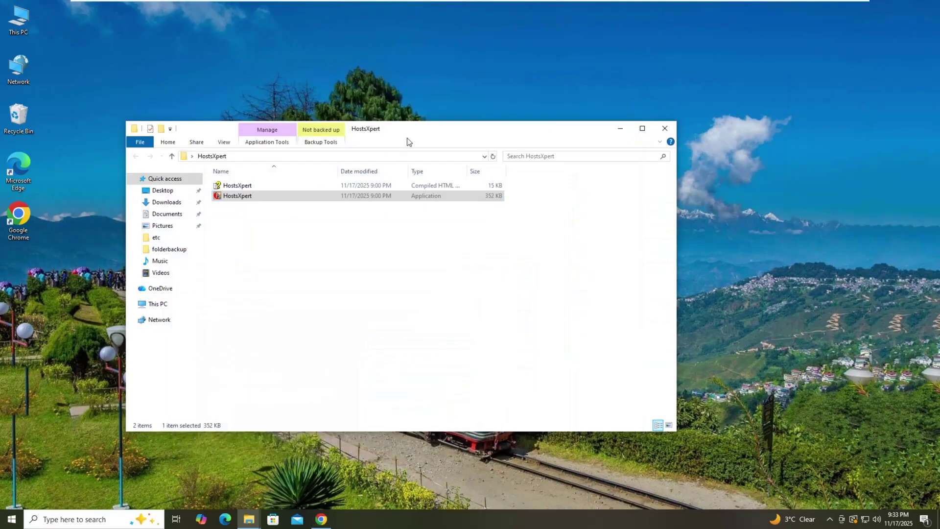
{"action": "left_click_drag", "start_coordinate": [407, 141], "coordinate": [421, 125]}
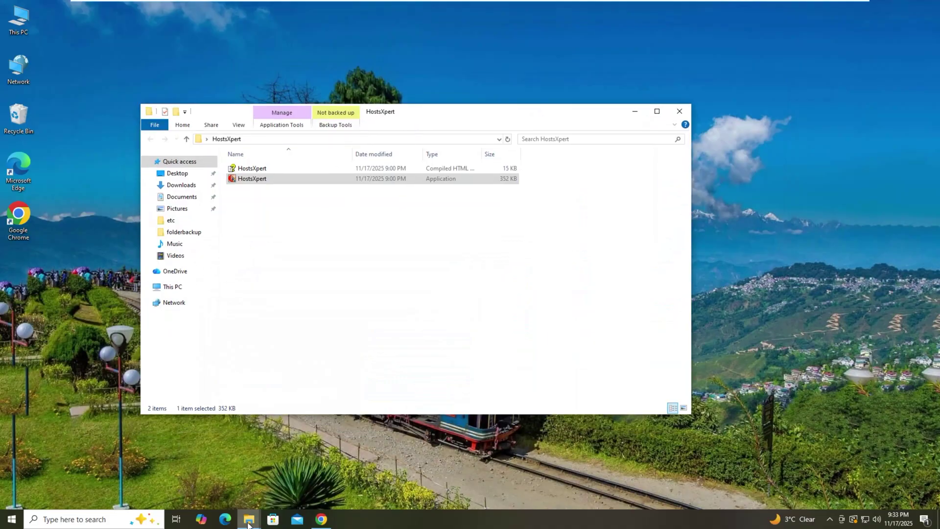
{"action": "mouse_move", "coordinate": [248, 520]}
{"action": "mouse_move", "coordinate": [206, 492]}
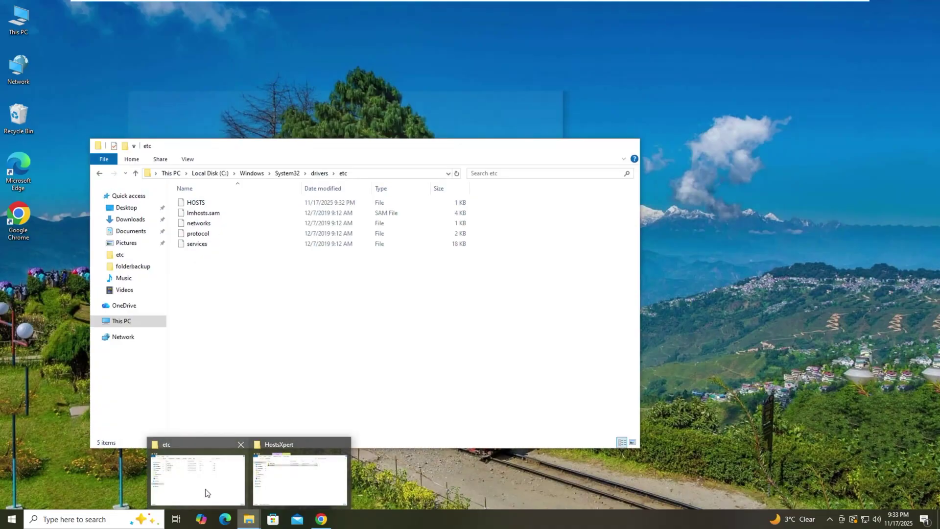
{"action": "left_click", "coordinate": [205, 492]}
Open the recreated HOSTS file in Notepad using Open with
{"action": "left_click", "coordinate": [194, 203]}
{"action": "right_click", "coordinate": [195, 201]}
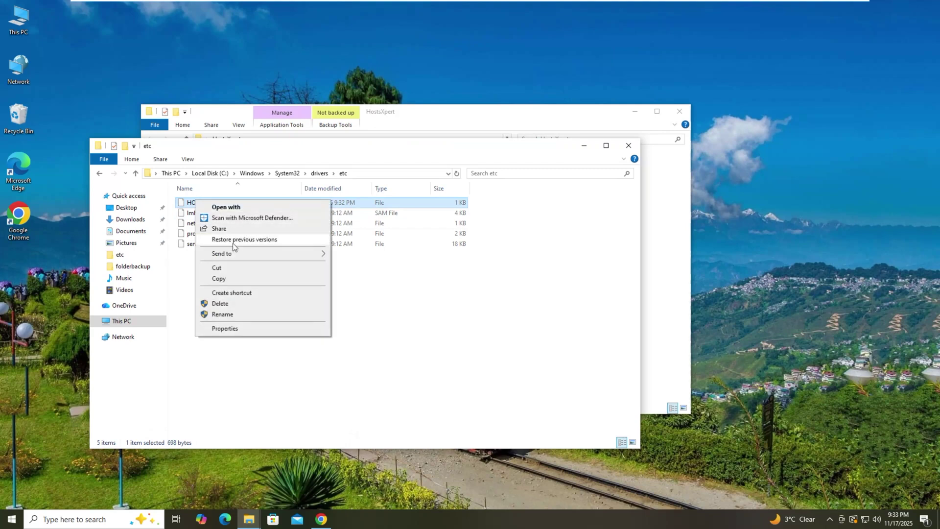
{"action": "left_click", "coordinate": [227, 206]}
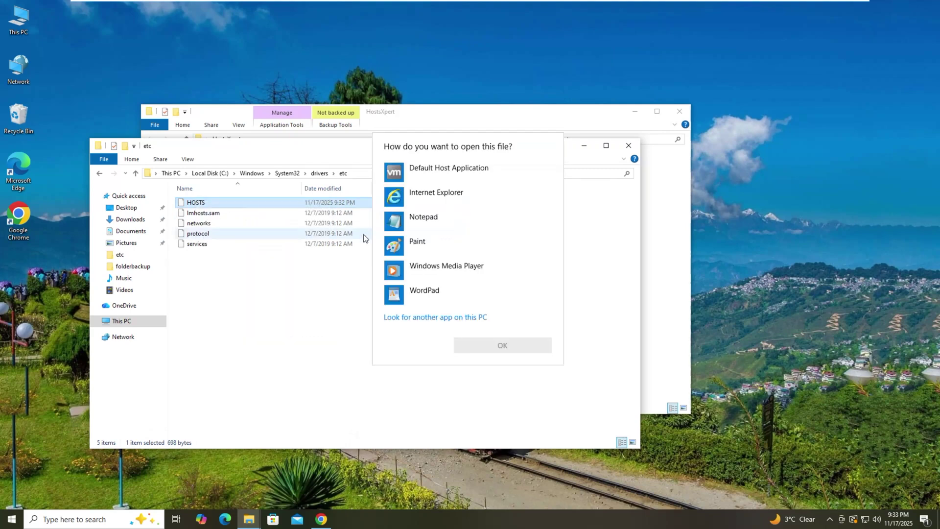
{"action": "left_click", "coordinate": [434, 218]}
{"action": "left_click", "coordinate": [494, 345]}
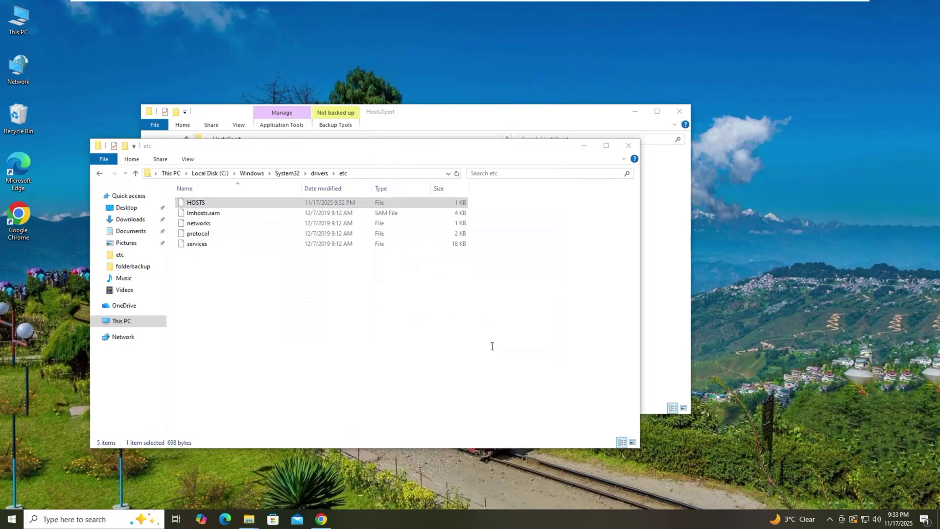